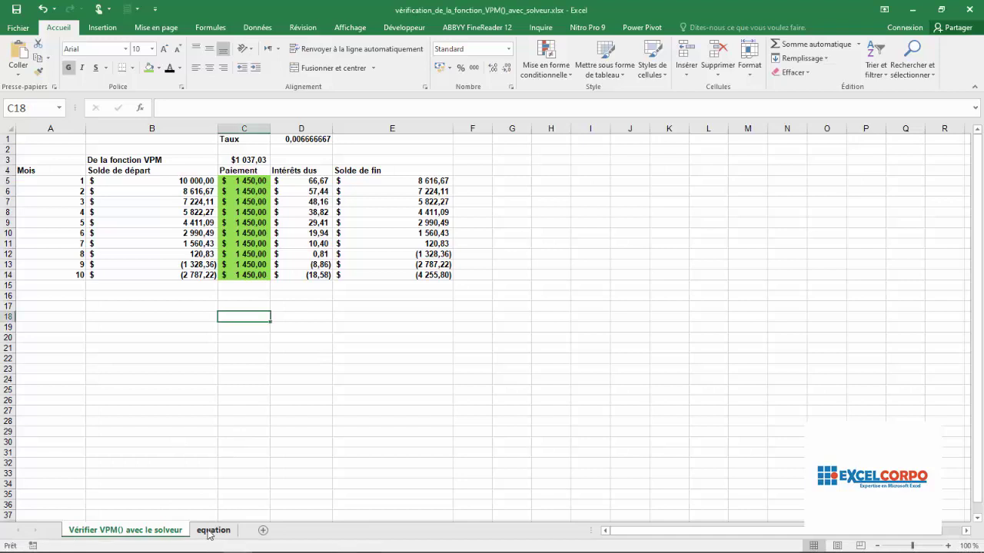
# - Review the outstanding loan balance equation on the equation sheet and return to the Vérifier VPM() avec le solveur sheet
pyautogui.click(209, 532)
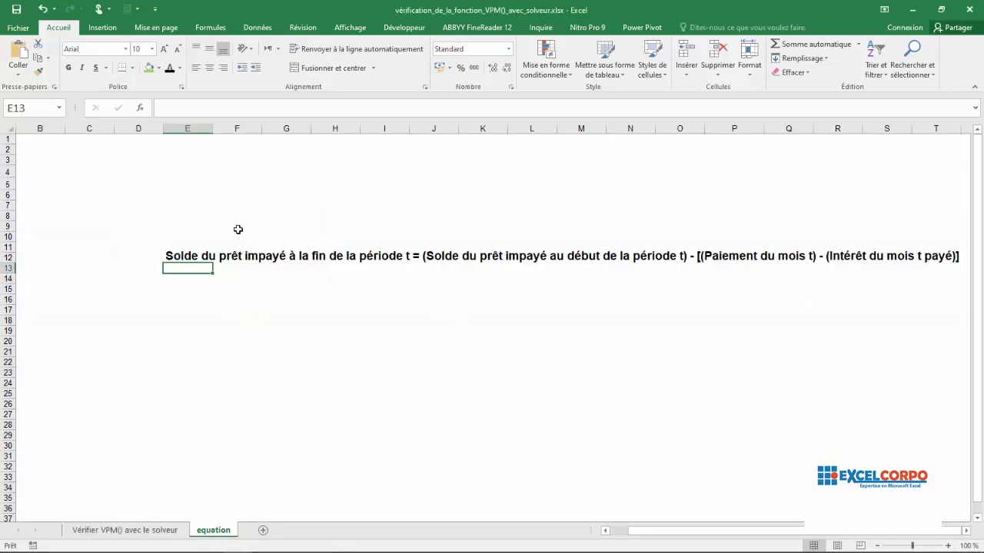
pyautogui.click(202, 255)
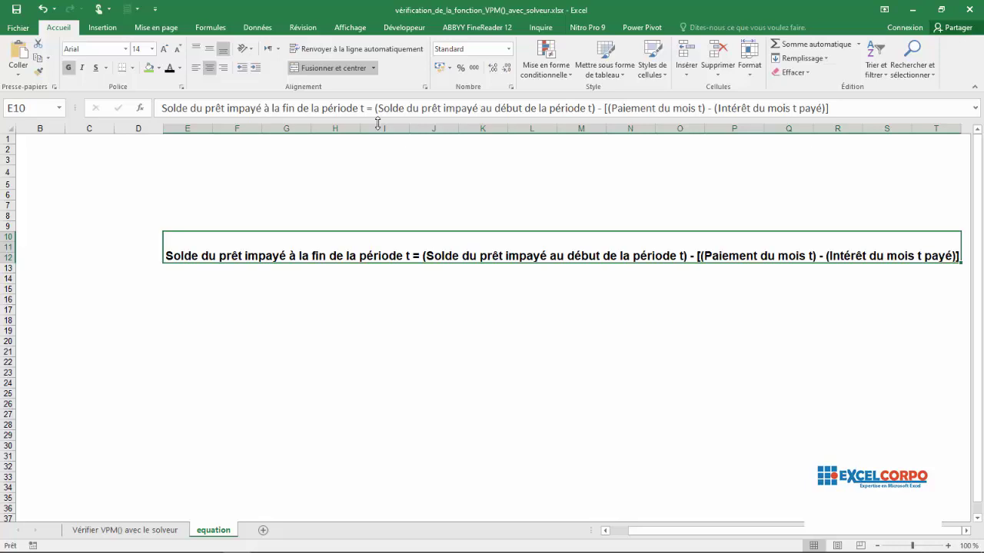
pyautogui.click(140, 531)
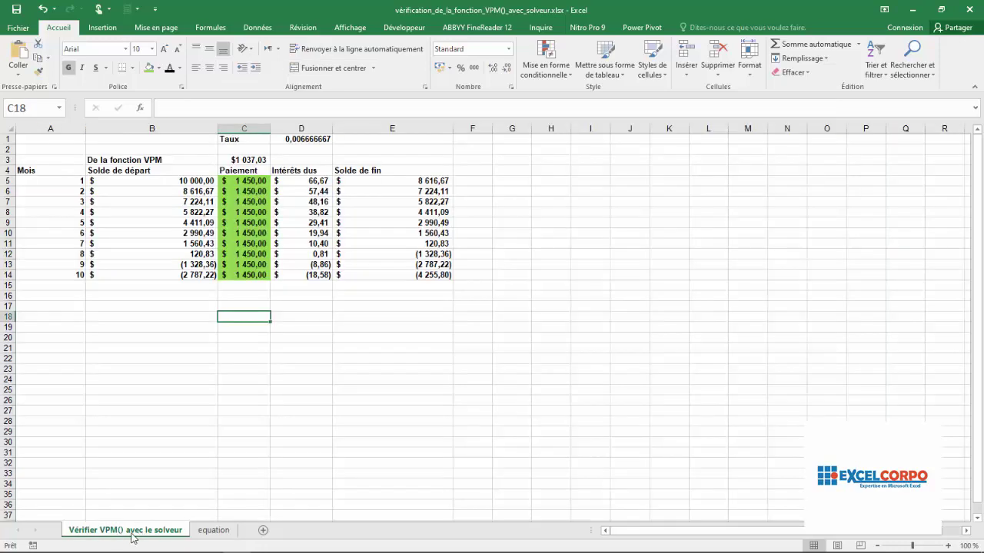
pyautogui.click(203, 298)
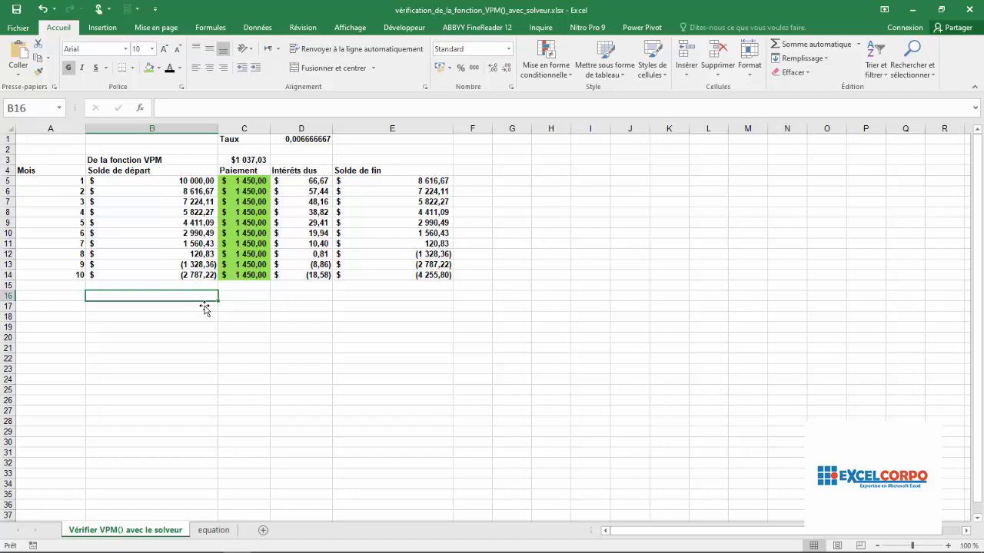
pyautogui.click(211, 530)
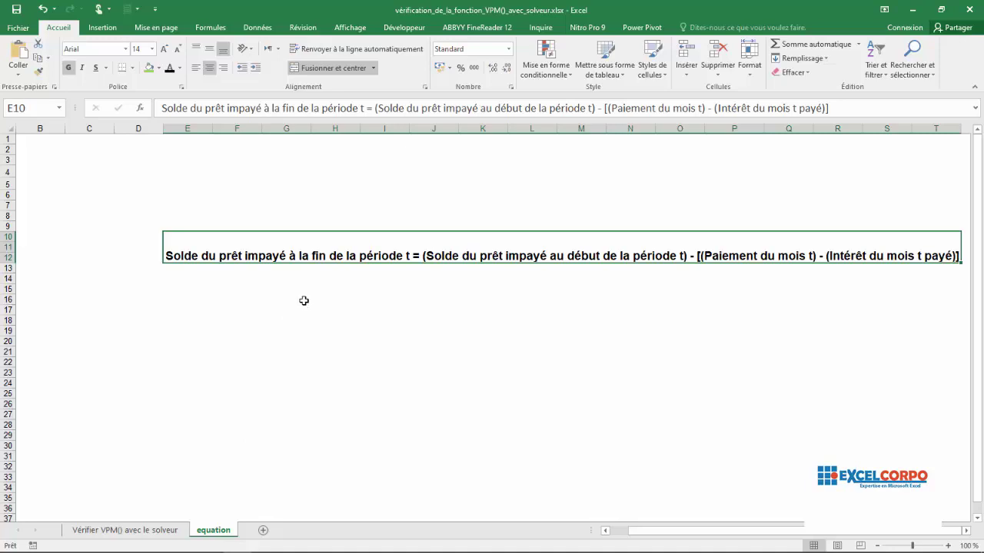
pyautogui.click(144, 531)
pyautogui.click(176, 369)
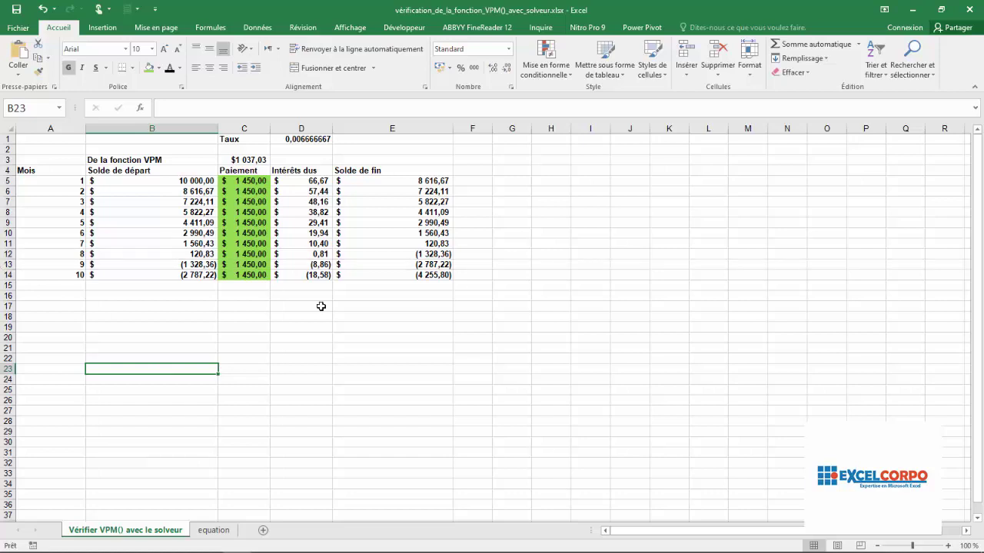
# - Examine the month 10 ending balance in E14, the starting balance in B5 and the first payment in C5
pyautogui.click(414, 278)
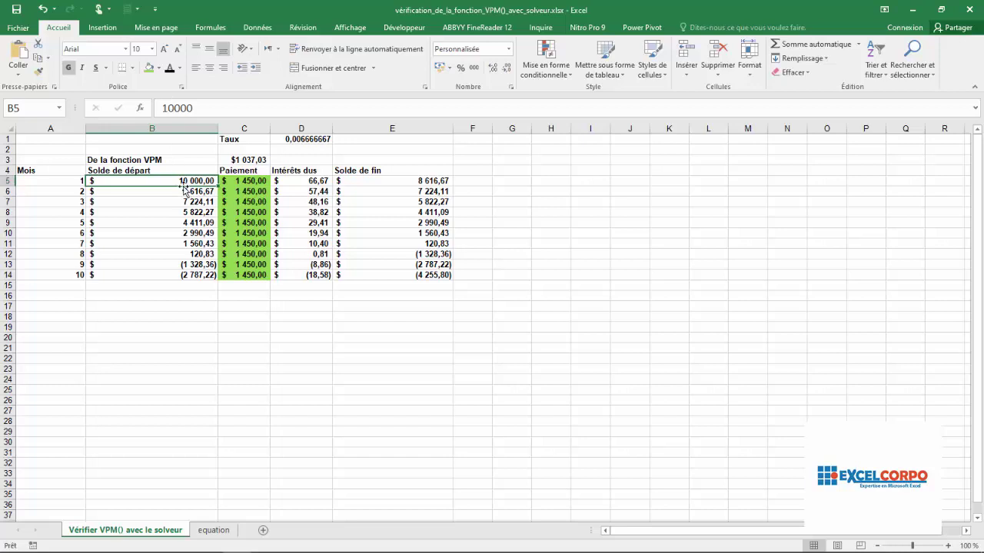
pyautogui.click(253, 181)
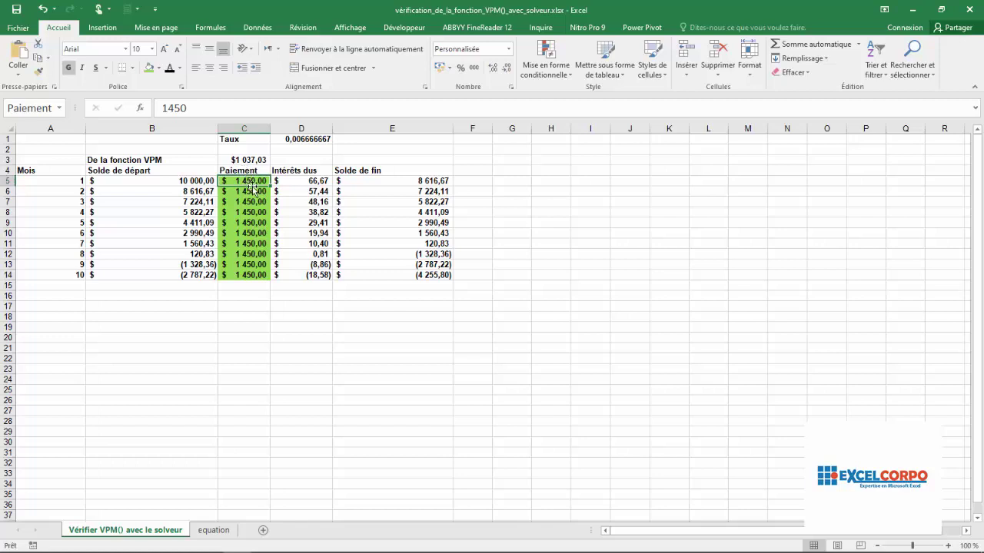
pyautogui.click(179, 185)
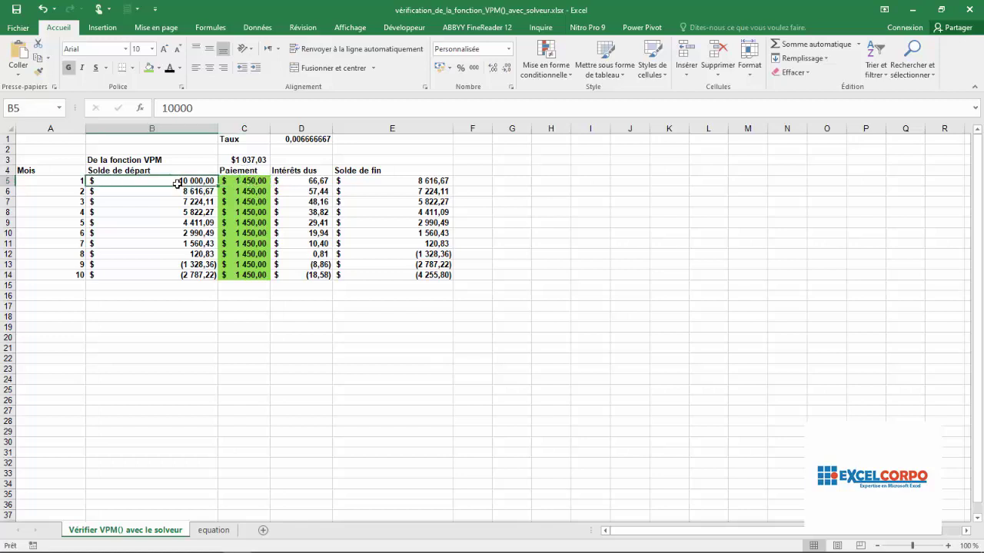
pyautogui.click(240, 181)
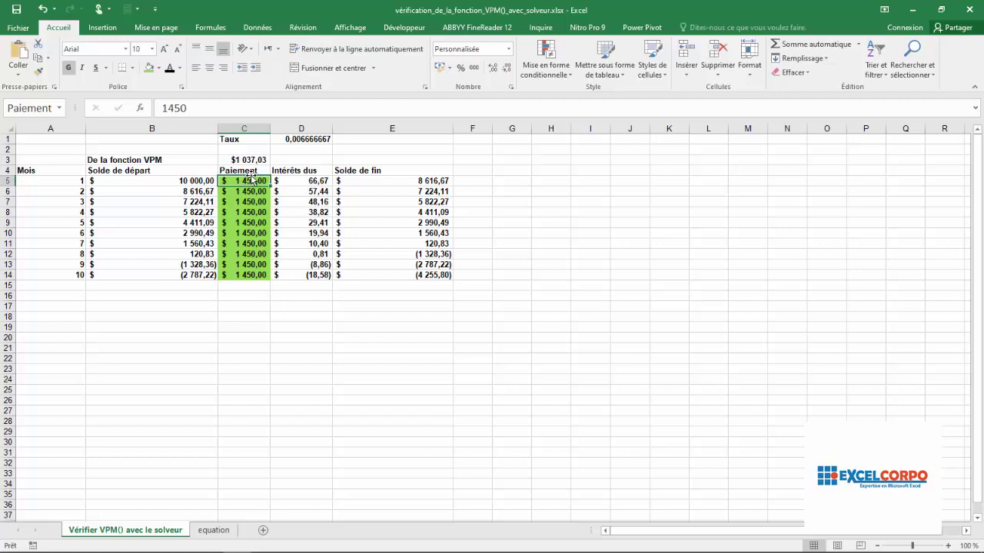
# - Check how the payments in C6:C14 refer to C5 and look up the cell named Paiement
pyautogui.click(239, 190)
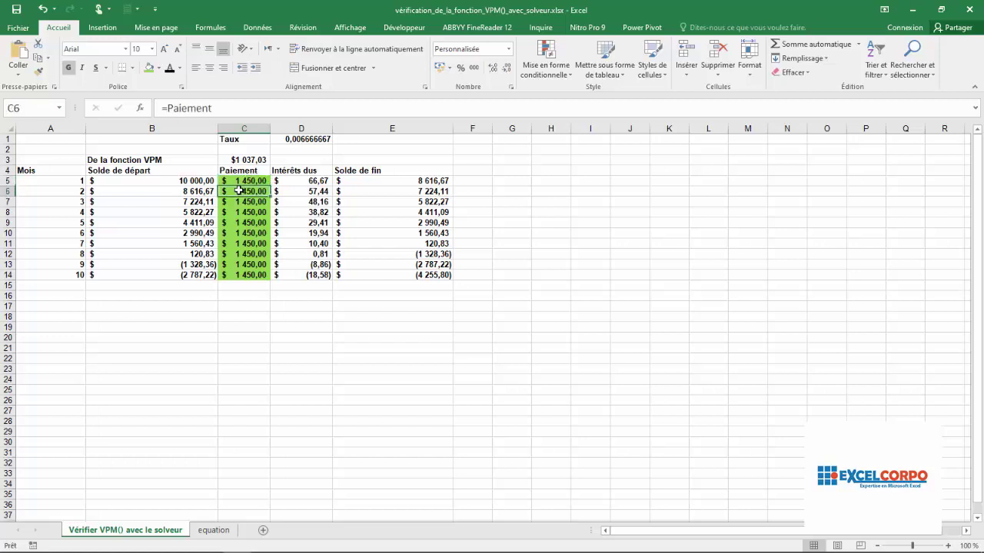
pyautogui.moveTo(239, 191); pyautogui.dragTo(239, 273)
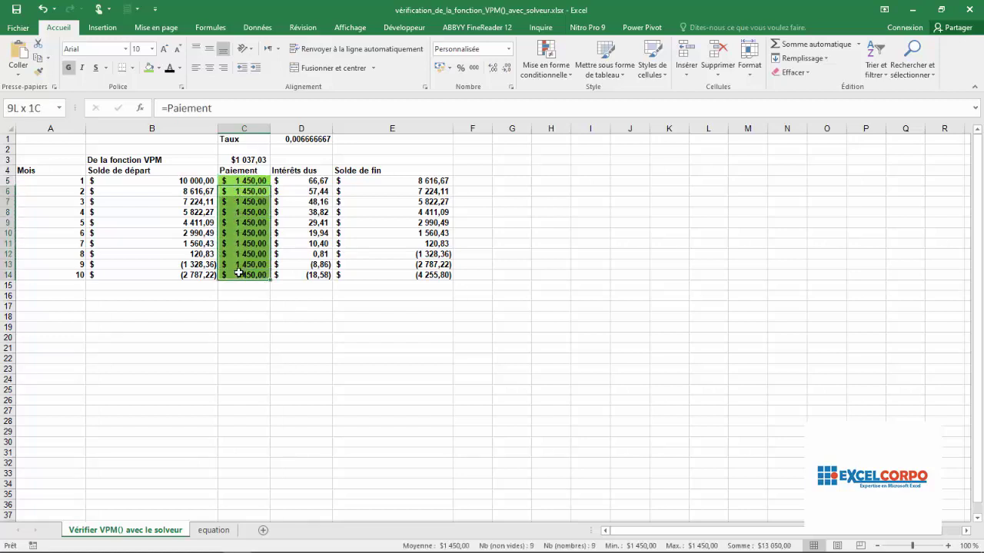
pyautogui.click(261, 192)
pyautogui.press('Down')
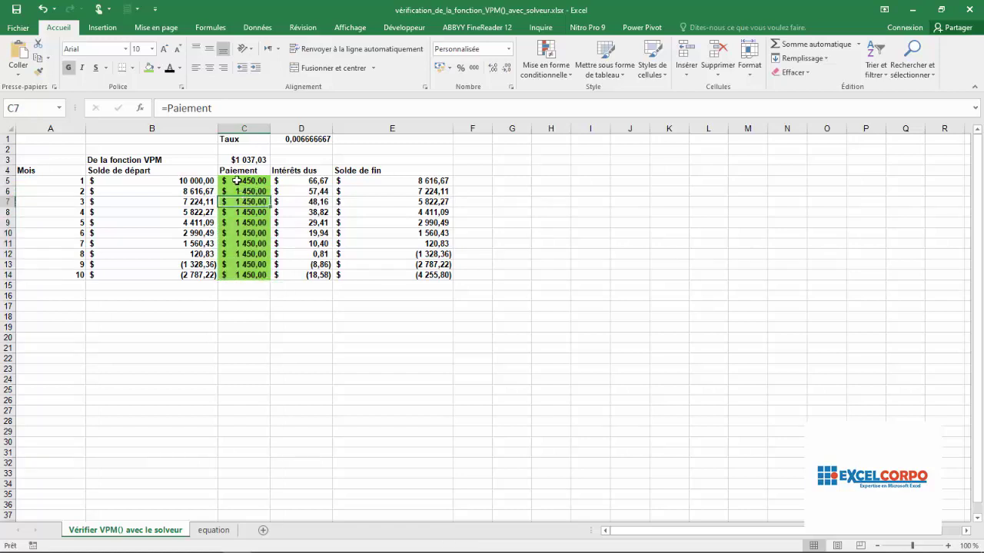
pyautogui.click(233, 182)
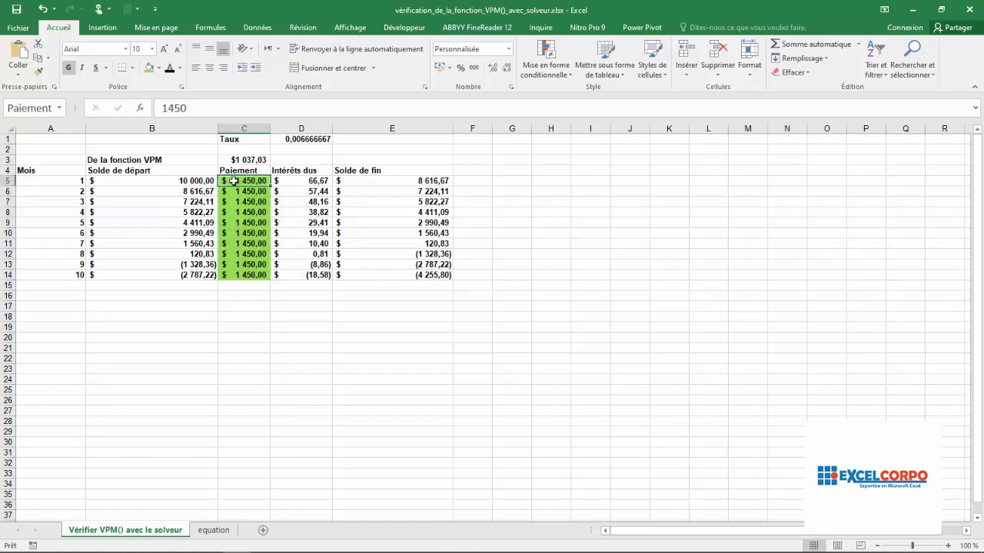
pyautogui.click(59, 107)
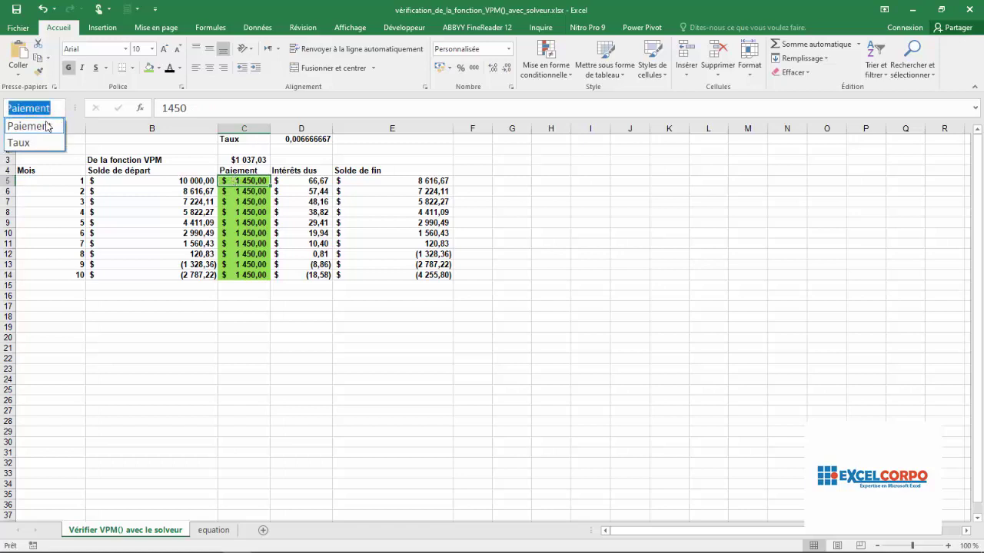
pyautogui.click(48, 126)
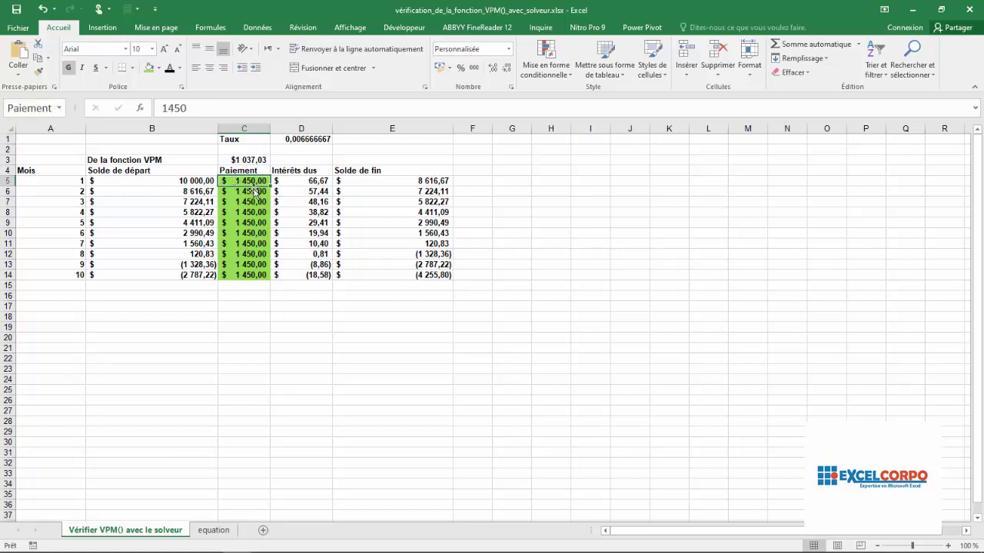
# - Inspect the payment formula in each cell from C6 down to C14
pyautogui.click(251, 191)
pyautogui.click(233, 202)
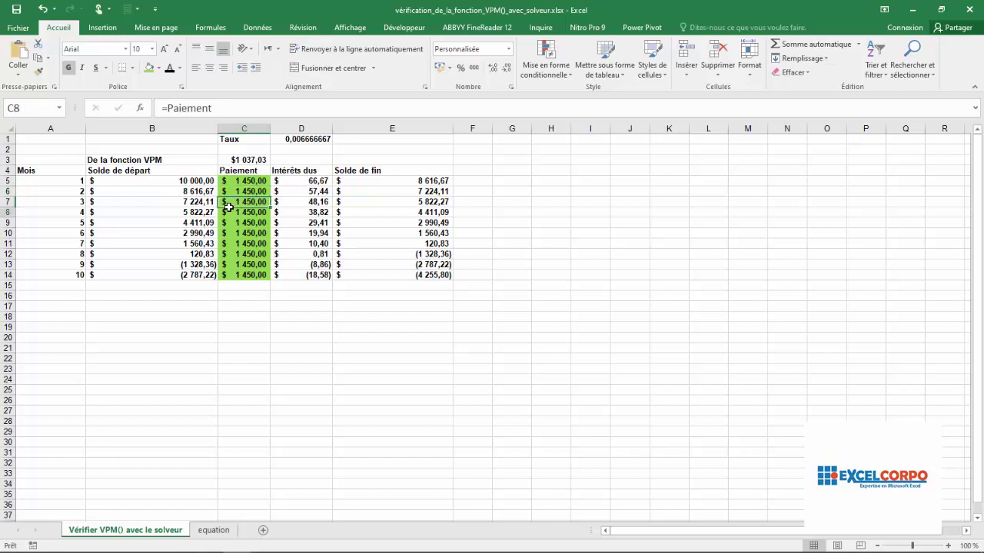
pyautogui.click(232, 209)
pyautogui.click(231, 222)
pyautogui.click(230, 233)
pyautogui.click(230, 243)
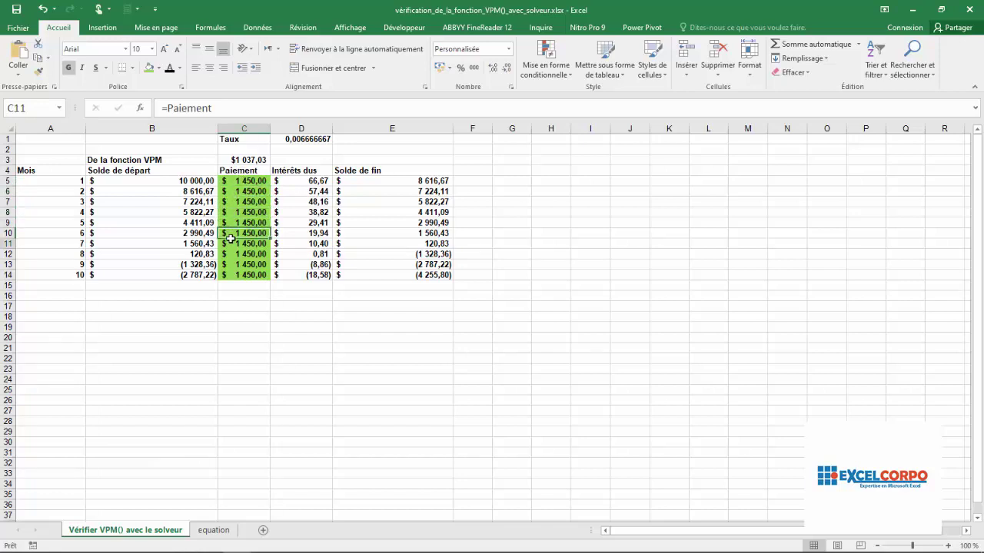
pyautogui.click(232, 254)
pyautogui.click(234, 265)
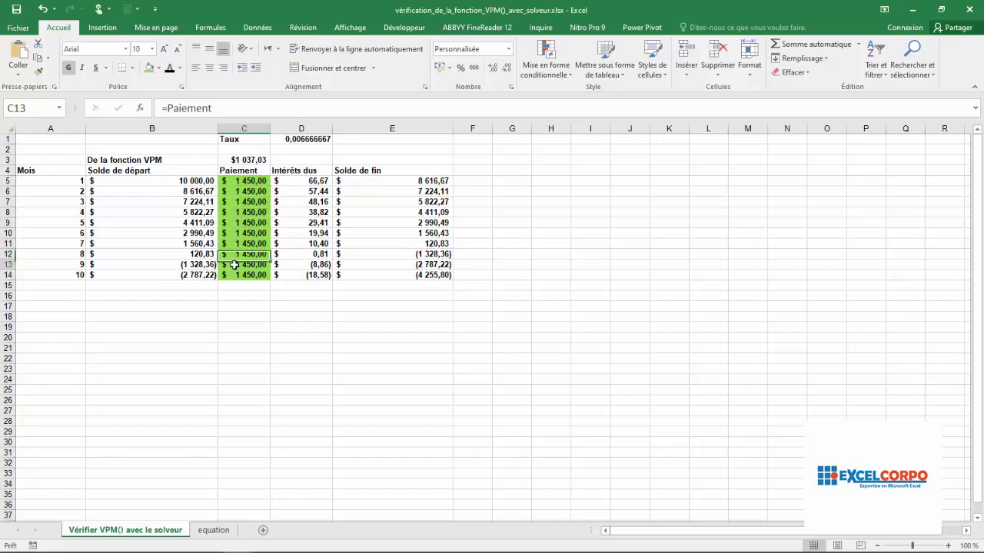
pyautogui.click(234, 275)
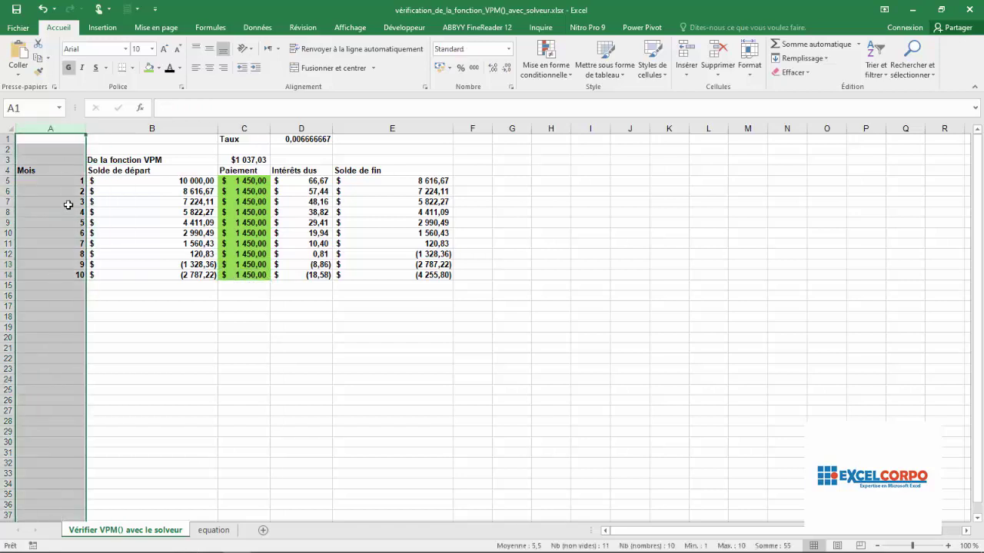
# - Examine the month 1 row: the month number in A5, the starting balance in B5 and the payment in C5
pyautogui.click(53, 182)
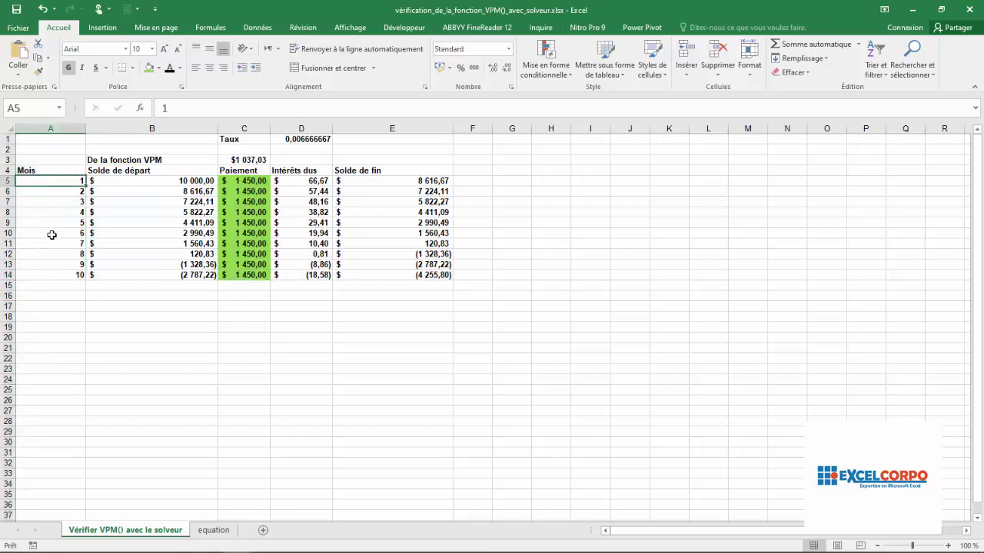
pyautogui.moveTo(59, 186); pyautogui.dragTo(60, 182)
pyautogui.click(193, 182)
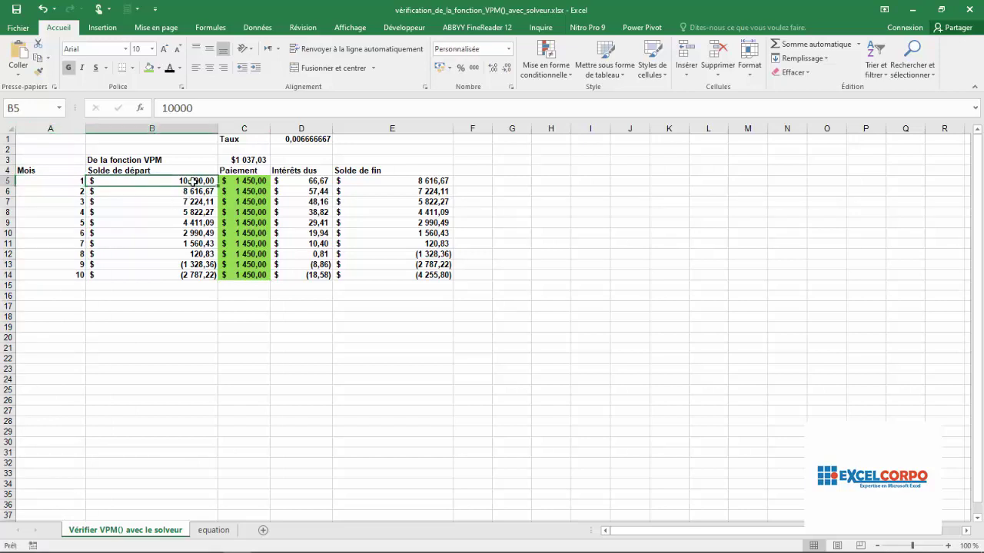
pyautogui.click(246, 181)
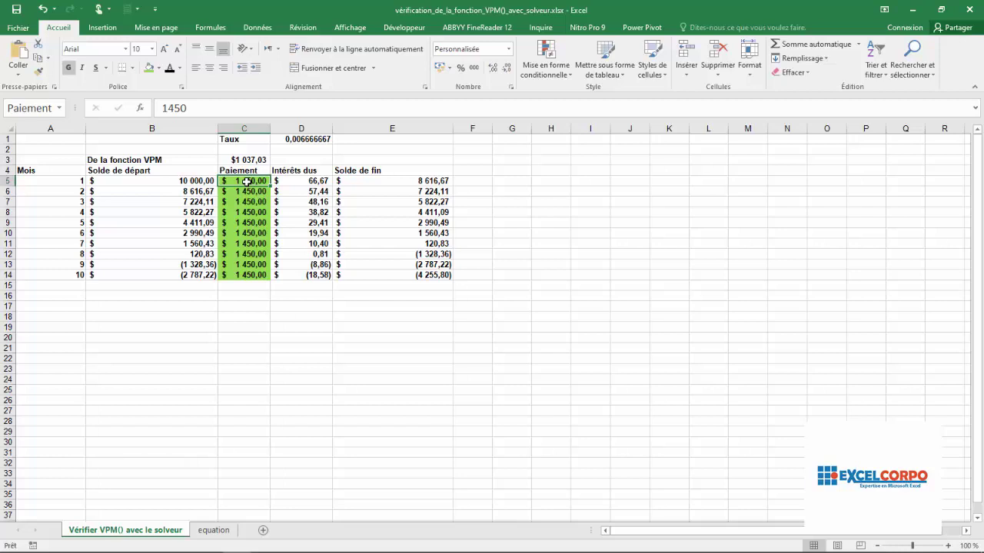
# - Examine the monthly rate formula in D1 and look up the cell named Taux
pyautogui.click(302, 138)
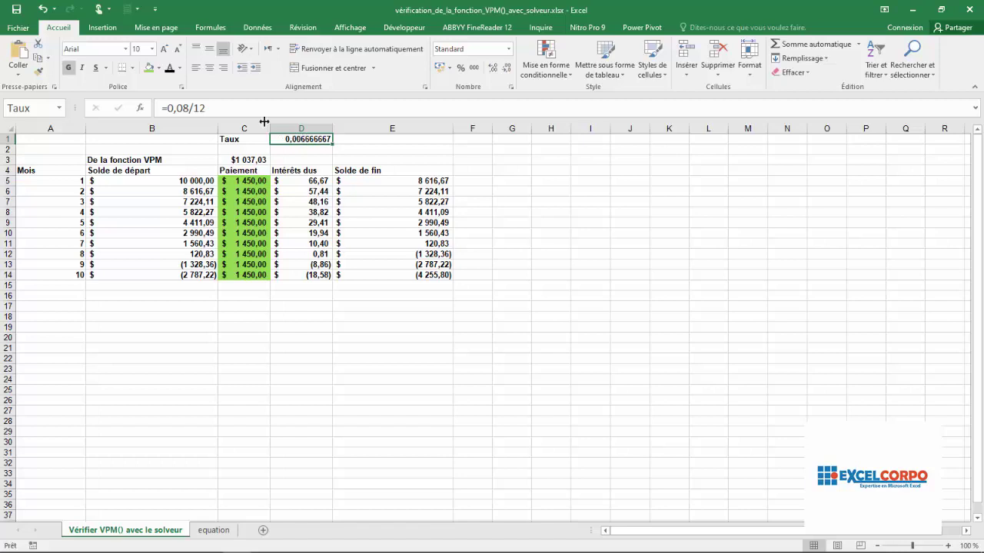
pyautogui.click(59, 108)
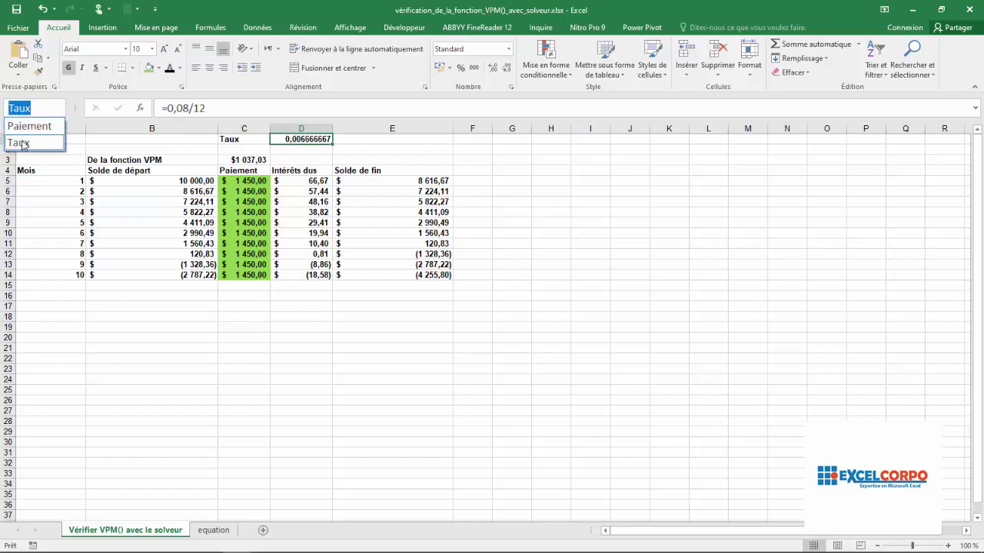
pyautogui.click(21, 142)
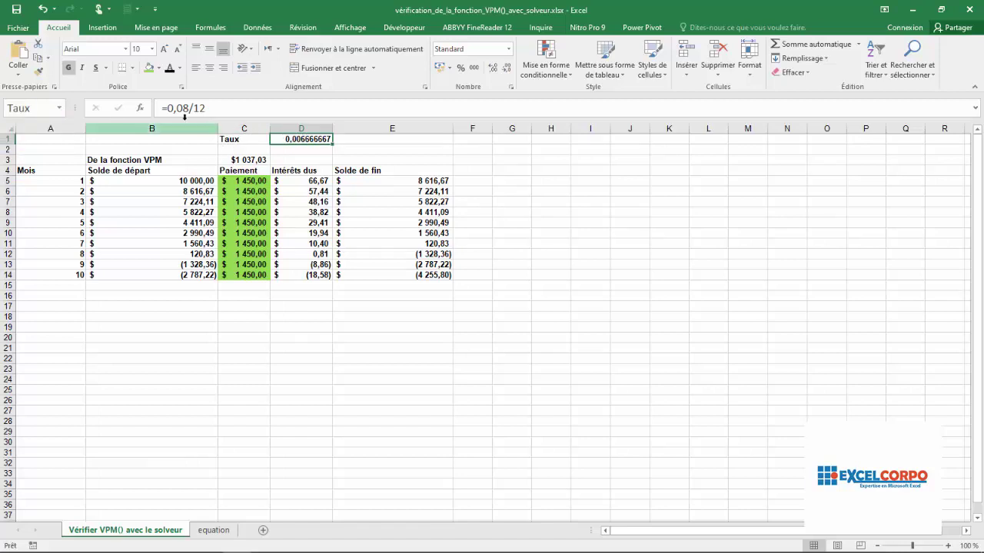
pyautogui.click(471, 152)
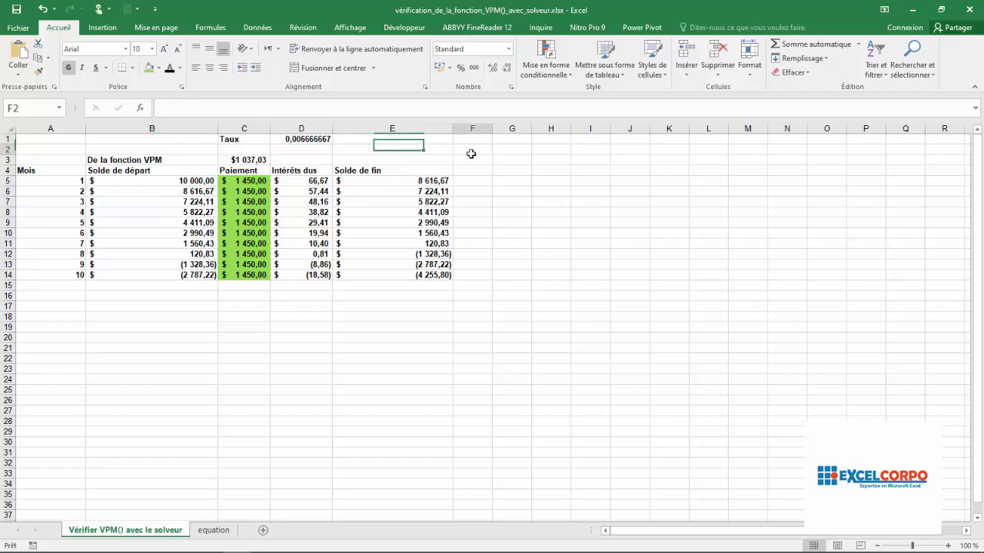
pyautogui.click(427, 141)
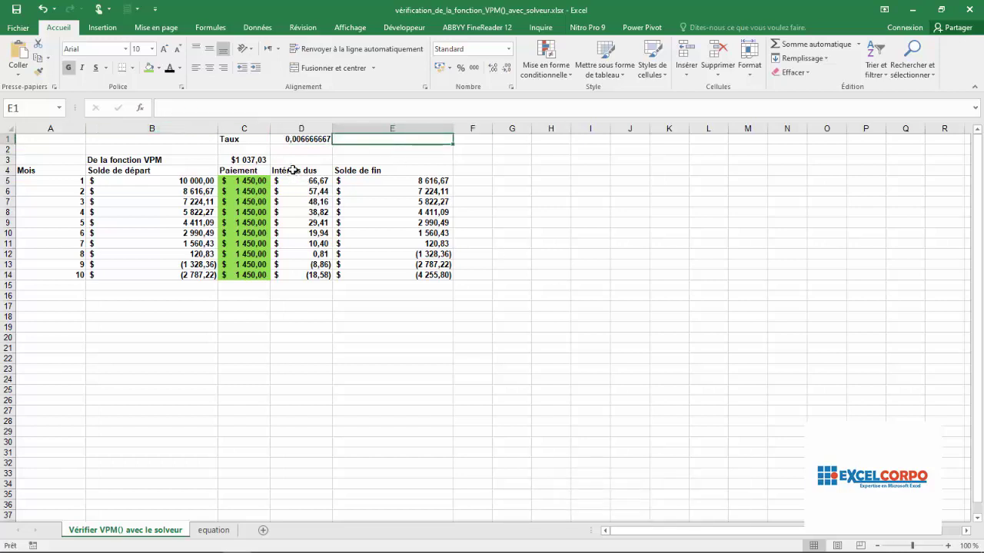
# - Inspect the Intérêts dus formulas in D5 and D6, tracing D5's references and checking the starting balance formula in B6
pyautogui.click(301, 127)
pyautogui.click(297, 170)
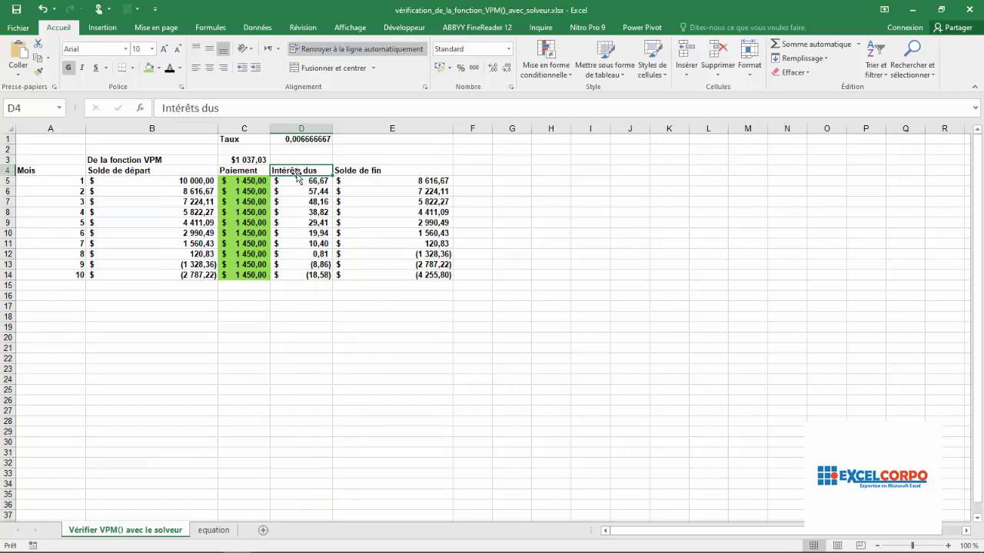
pyautogui.click(296, 182)
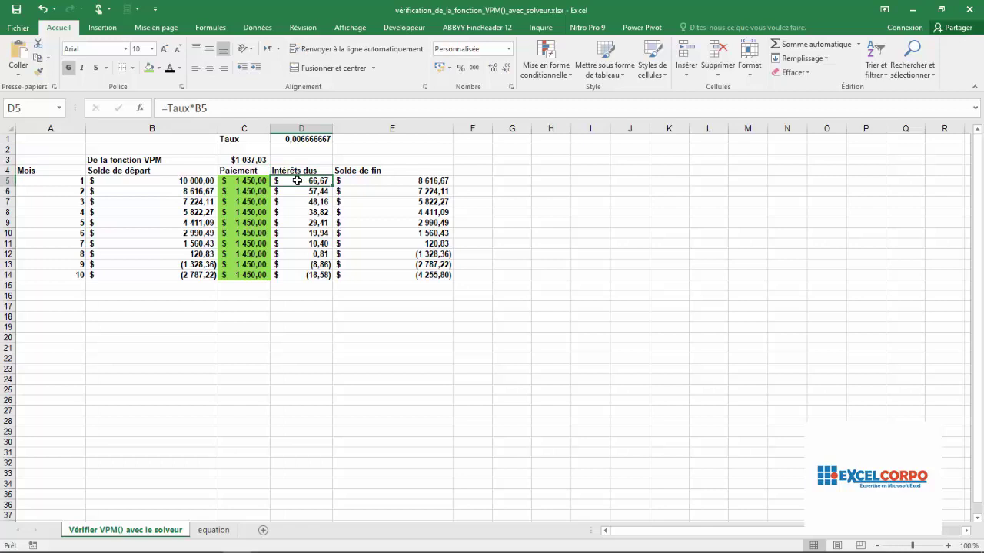
pyautogui.click(198, 108)
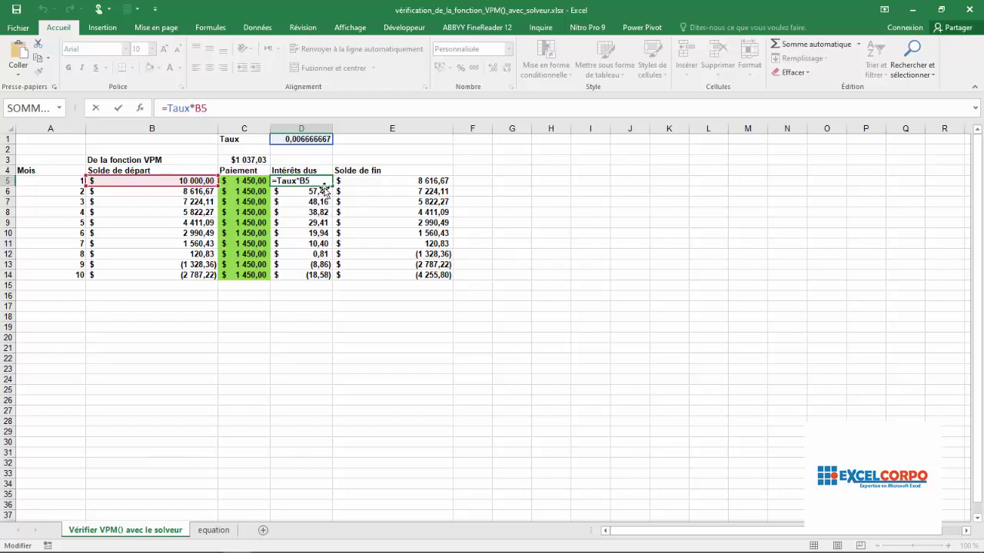
pyautogui.press('Return')
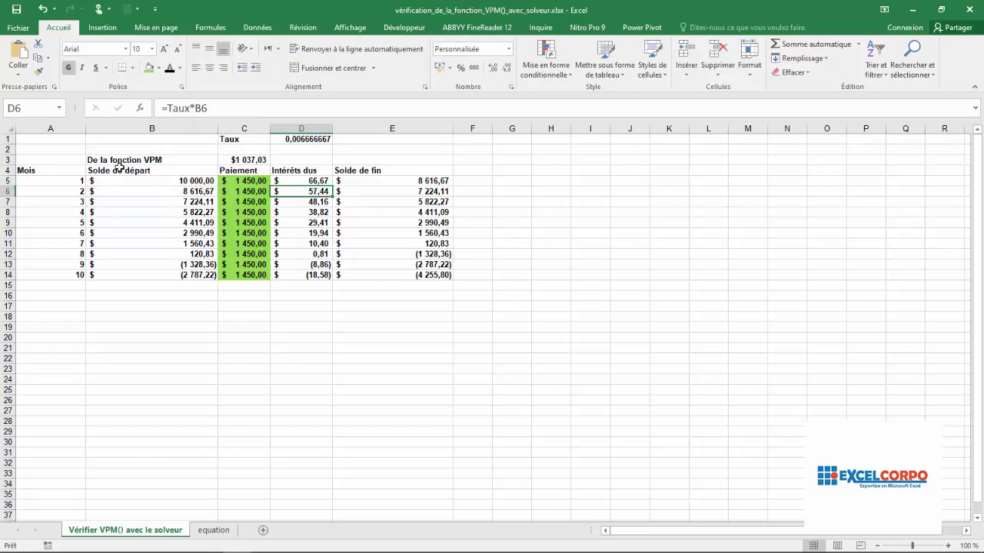
pyautogui.click(170, 195)
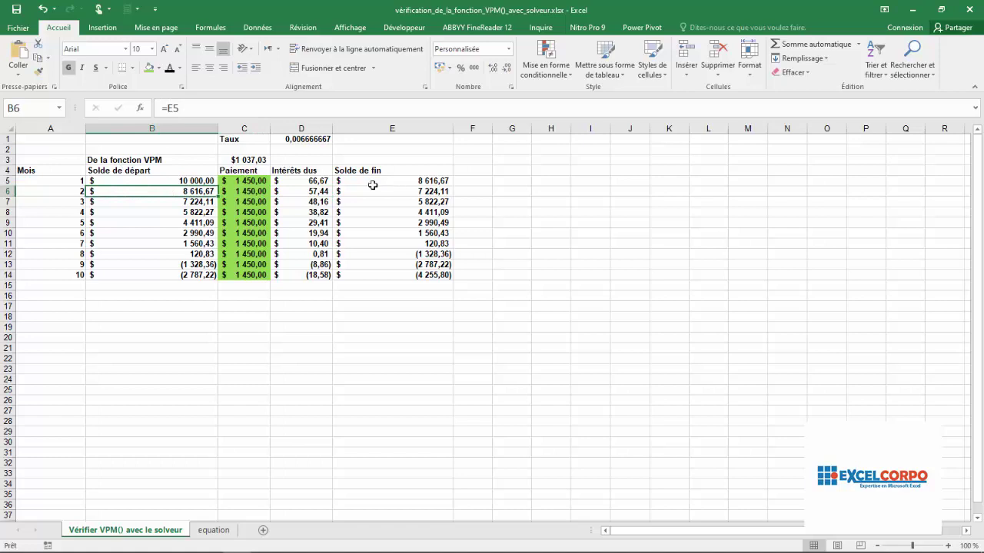
pyautogui.click(323, 194)
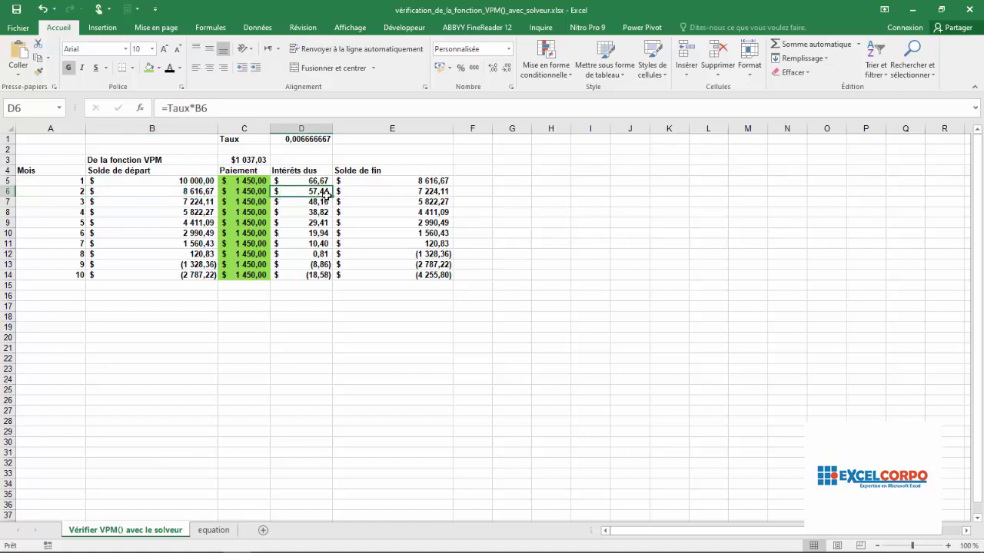
pyautogui.click(322, 181)
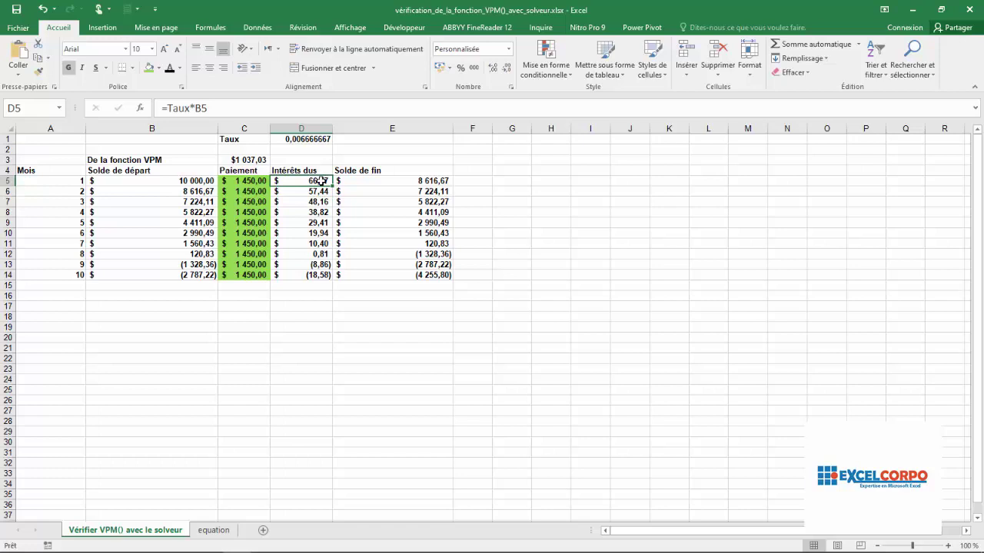
# - Examine the Taux formula in D1, the starting balance in B6 and the Intérêts dus formulas from D5 down to D10
pyautogui.click(296, 139)
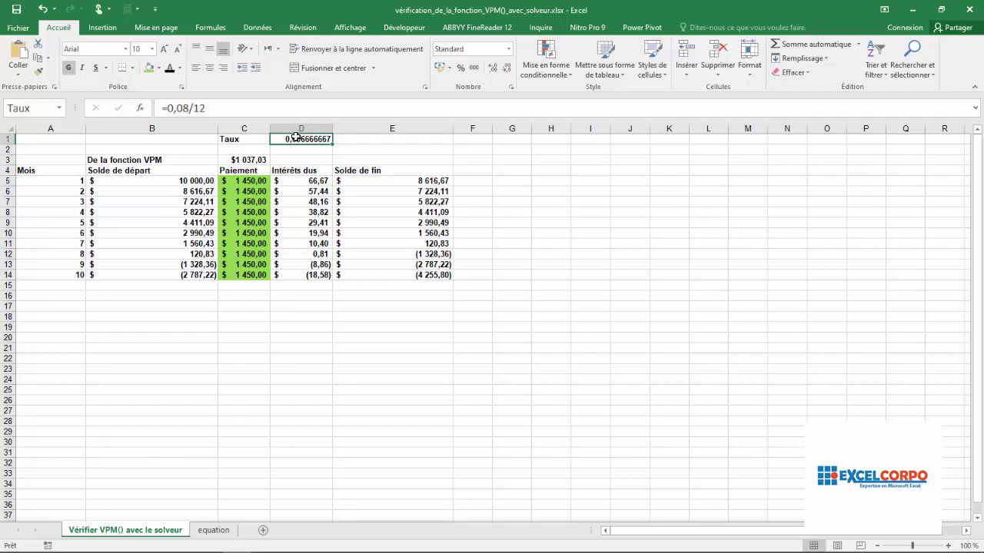
pyautogui.click(174, 191)
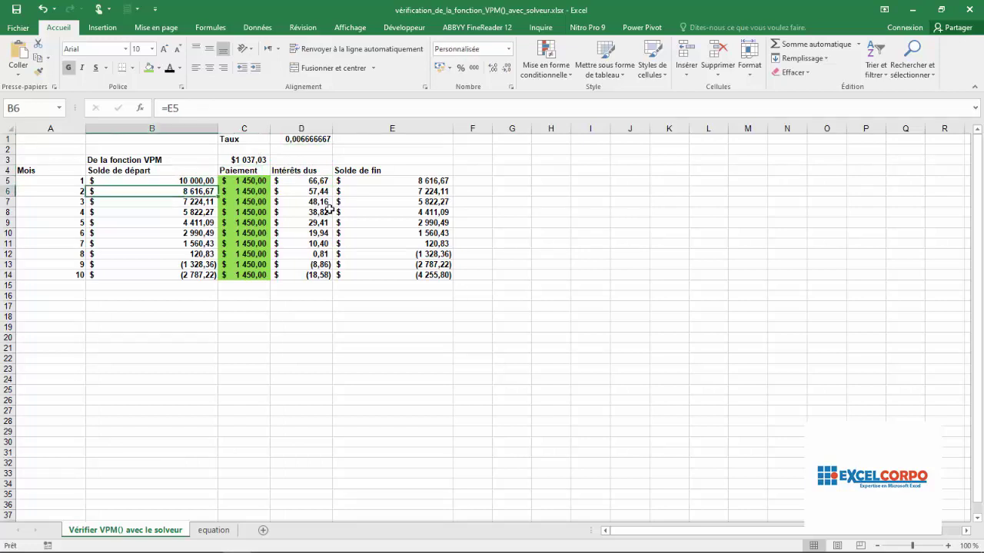
pyautogui.click(324, 174)
pyautogui.click(307, 181)
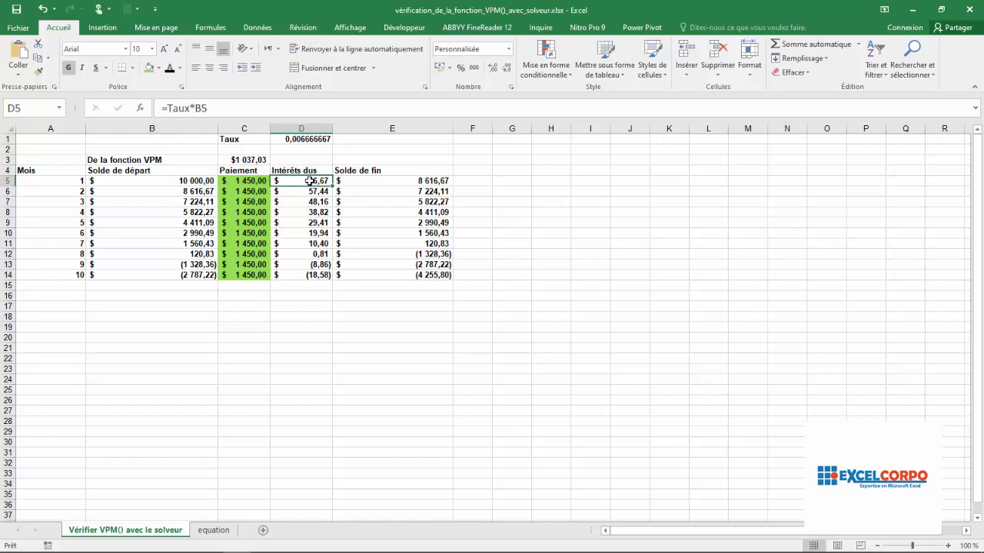
pyautogui.click(306, 191)
pyautogui.click(308, 201)
pyautogui.click(302, 212)
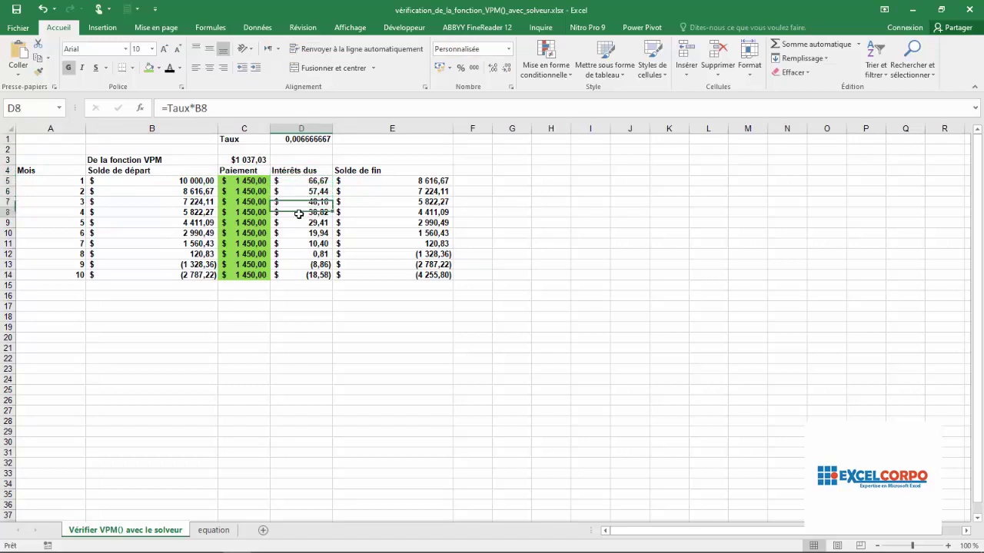
pyautogui.press('Down')
pyautogui.press('Down')
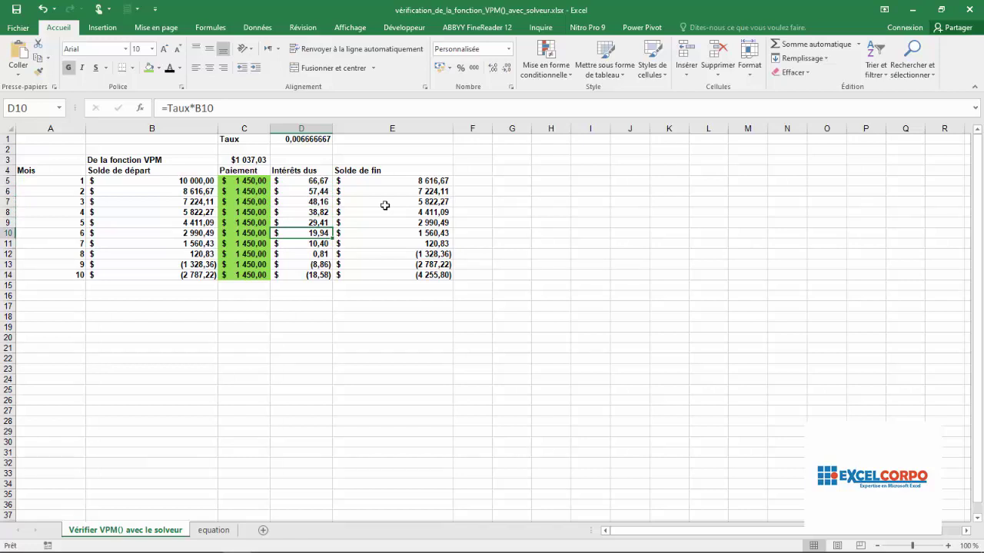
# - Compare the Solde de fin formula in E5 with the loan balance equation on the equation sheet, tracing its references
pyautogui.click(388, 180)
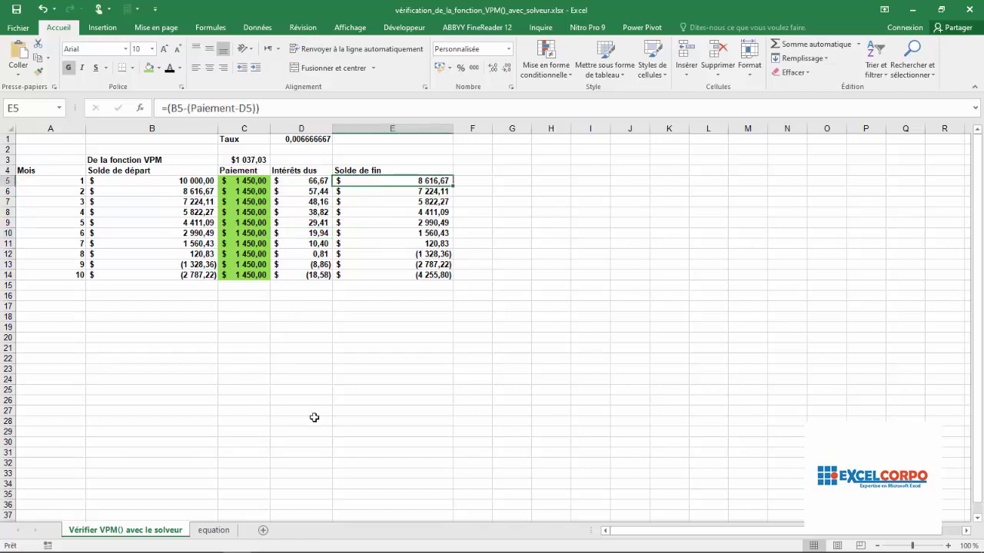
pyautogui.click(214, 530)
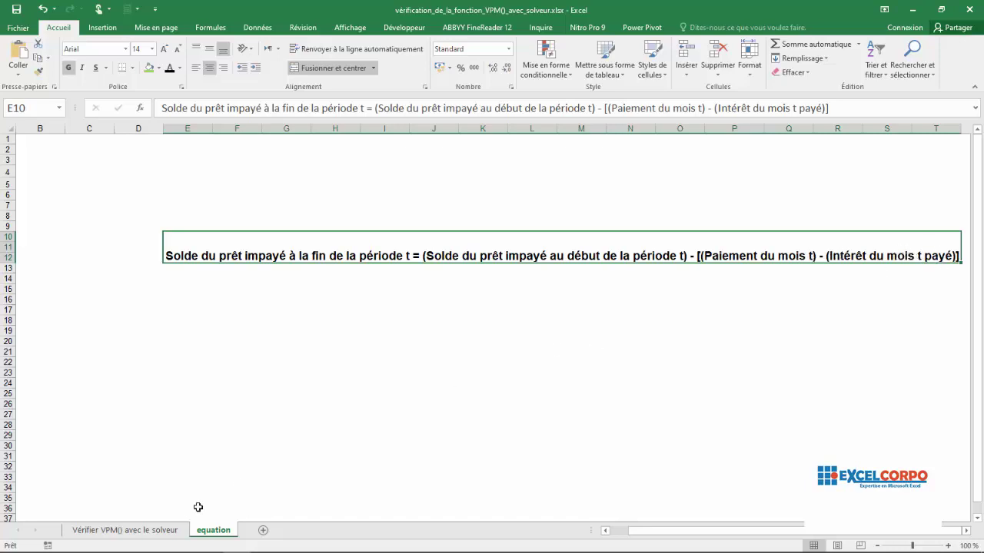
pyautogui.click(152, 530)
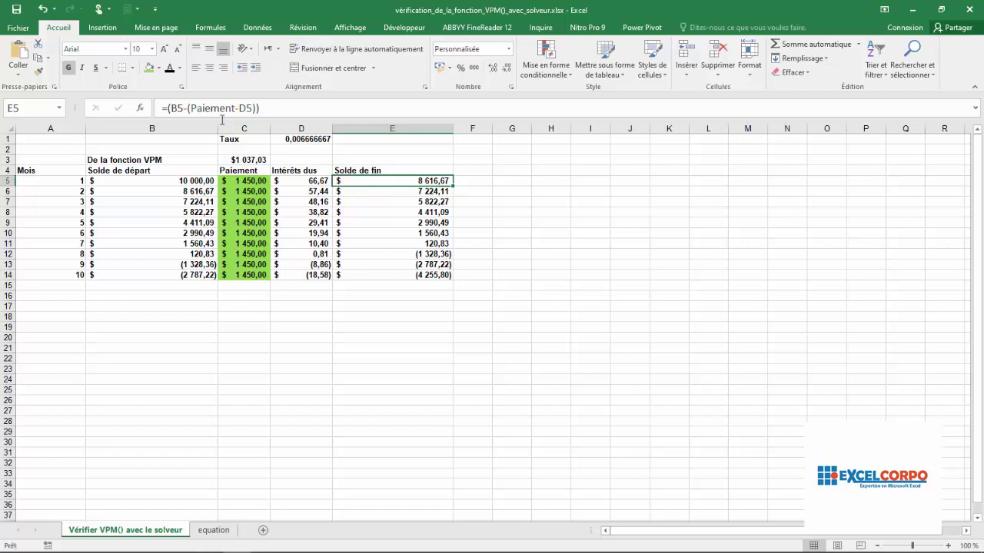
pyautogui.click(181, 108)
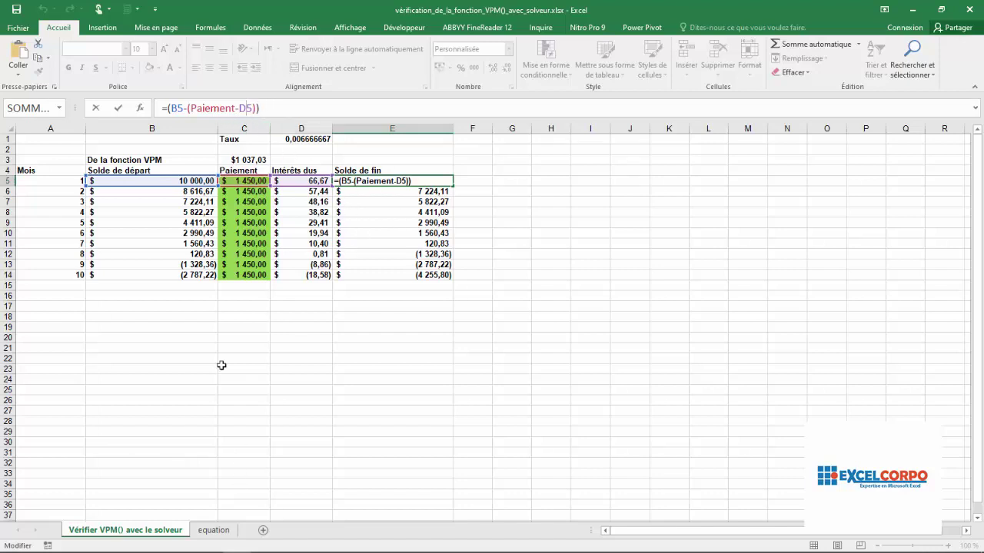
pyautogui.press('Return')
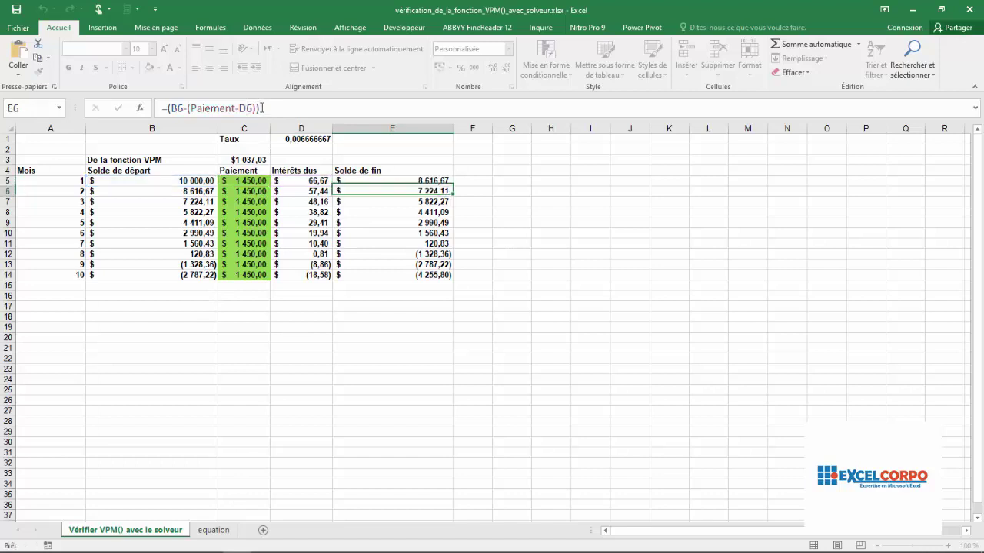
# - Inspect the Solde de fin formulas in E6, E7 and E14, and examine the month 10 row
pyautogui.click(422, 200)
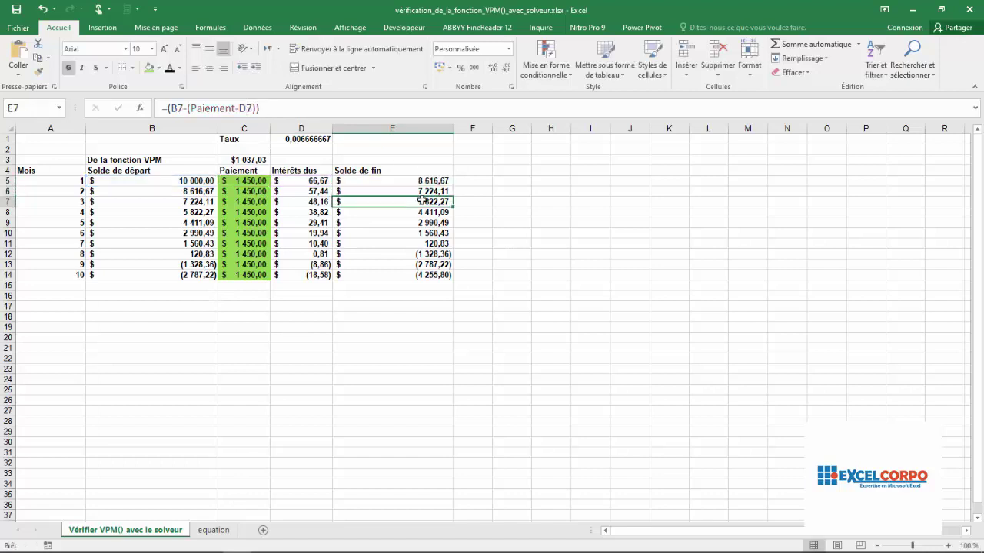
pyautogui.click(393, 191)
pyautogui.click(403, 203)
pyautogui.click(420, 275)
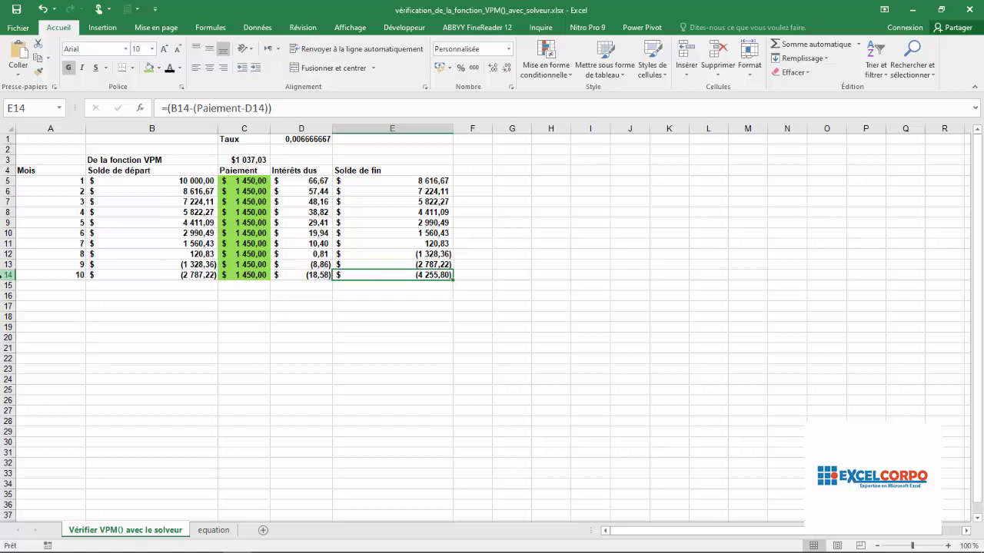
pyautogui.click(8, 274)
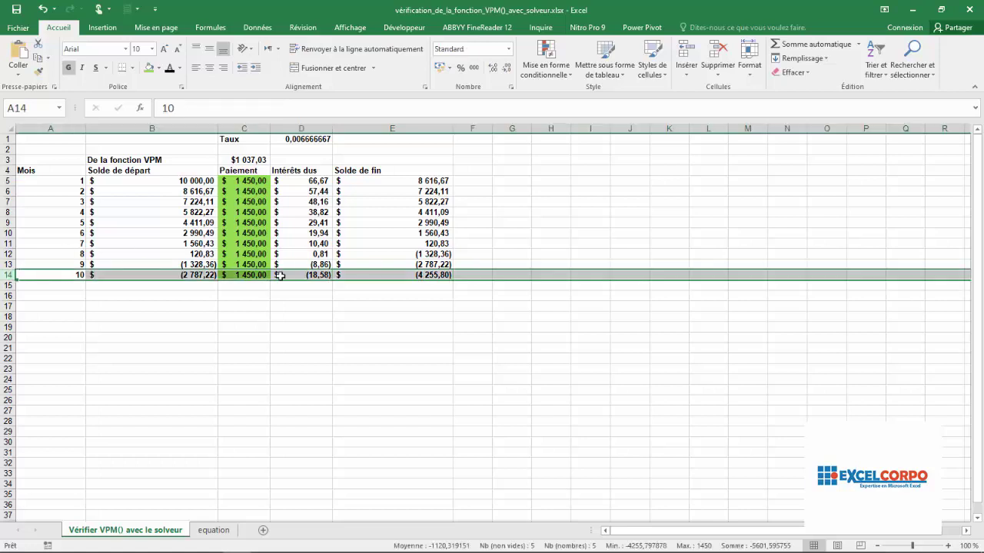
pyautogui.click(351, 273)
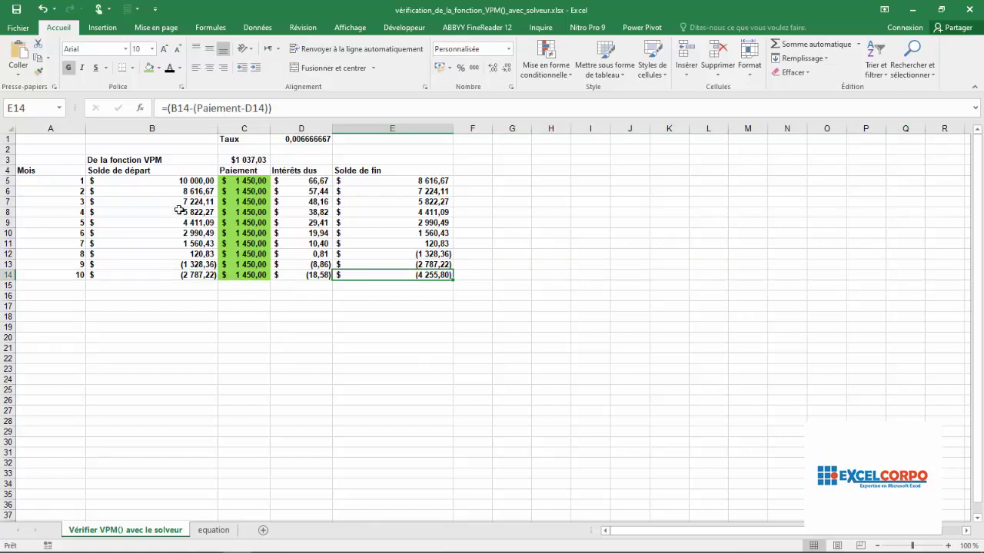
# - Examine the rate, number of periods and present value arguments of the VPM formula in C3
pyautogui.click(241, 161)
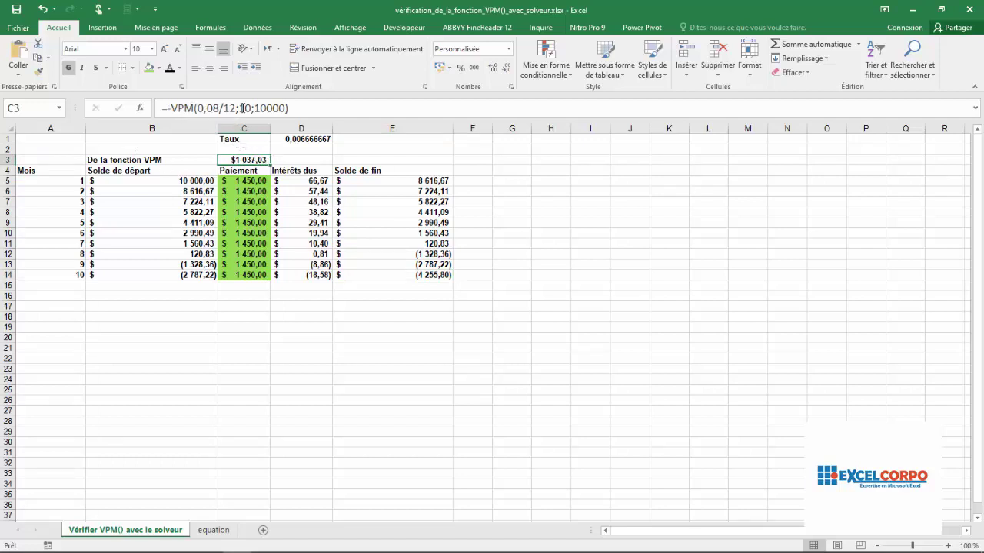
pyautogui.click(209, 108)
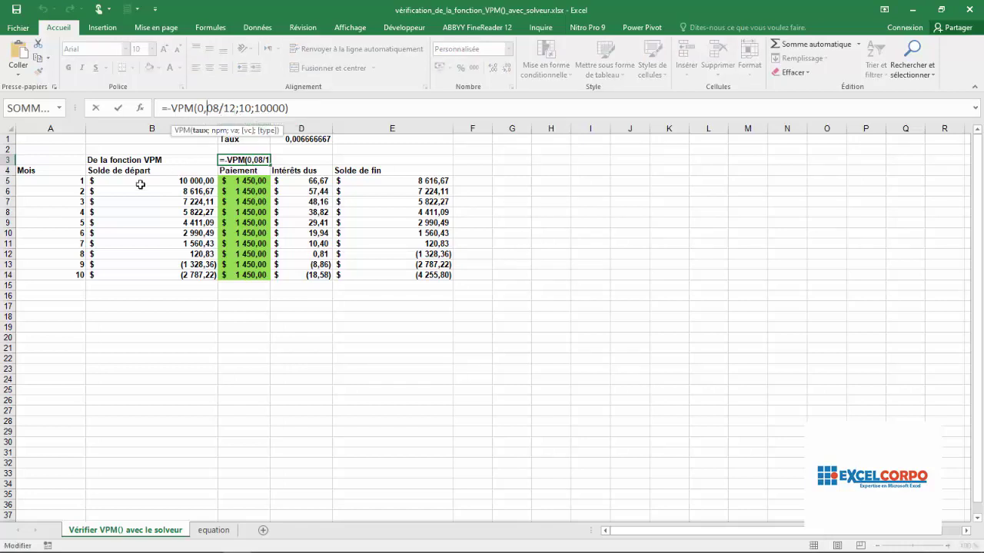
pyautogui.click(249, 107)
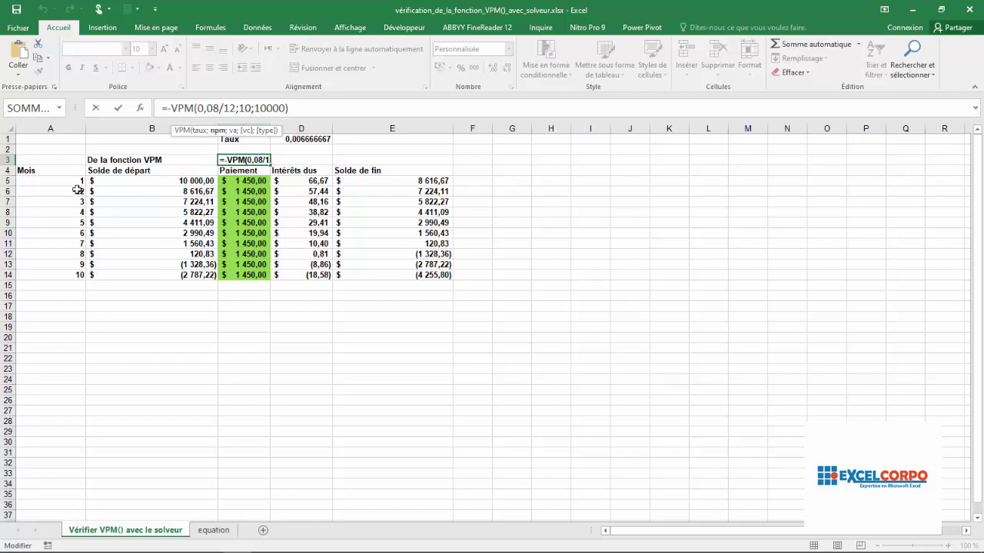
pyautogui.click(267, 102)
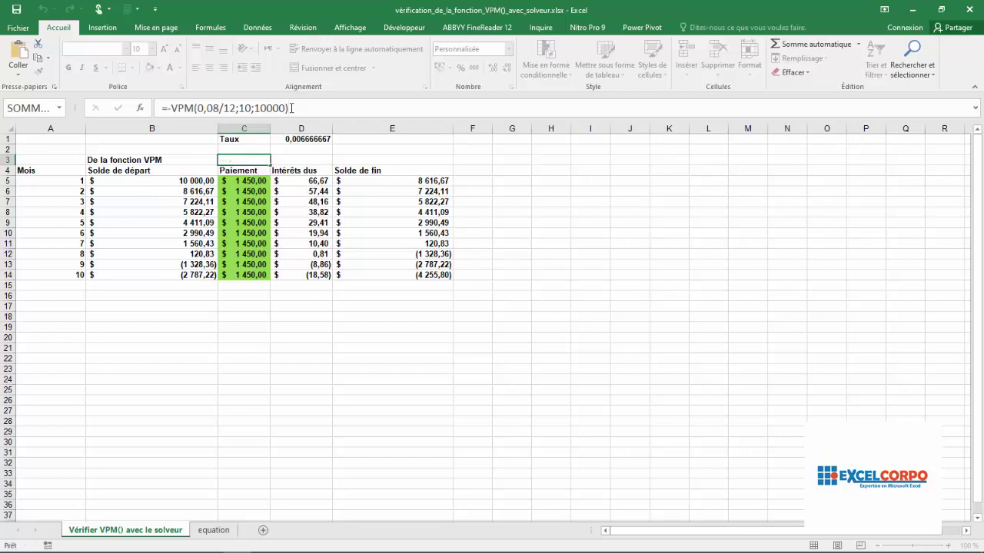
pyautogui.press('Return')
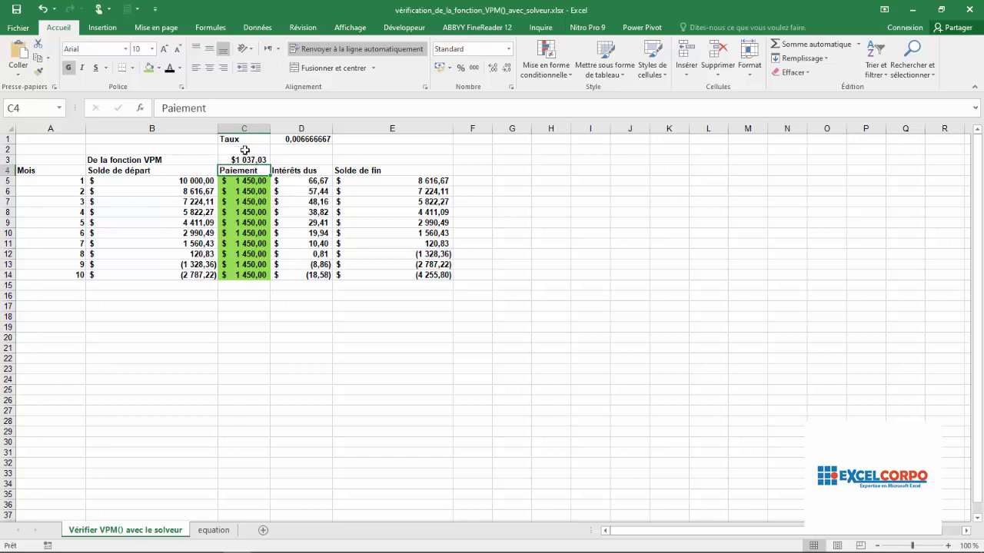
# - Open Solver and define cell C3 as the objective to minimize
pyautogui.click(267, 223)
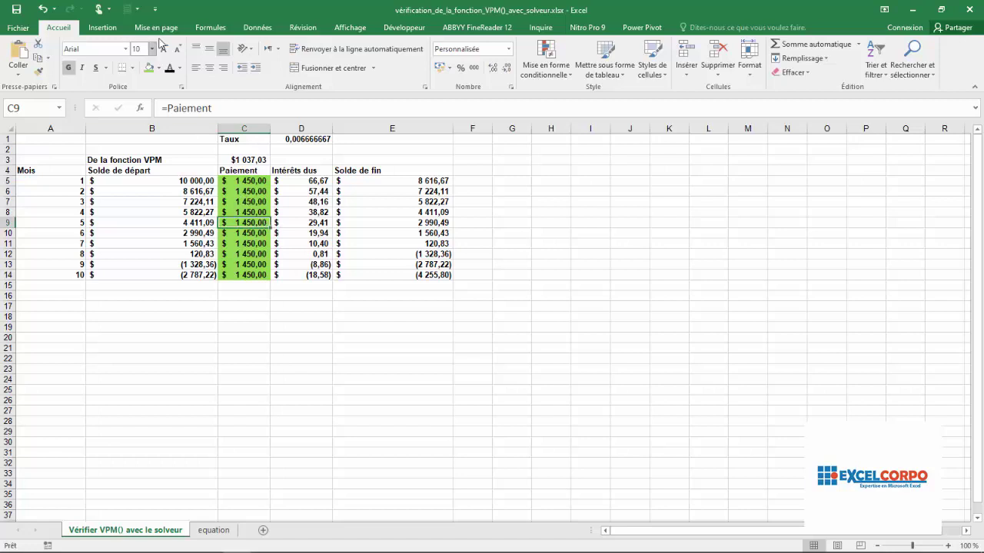
pyautogui.click(258, 29)
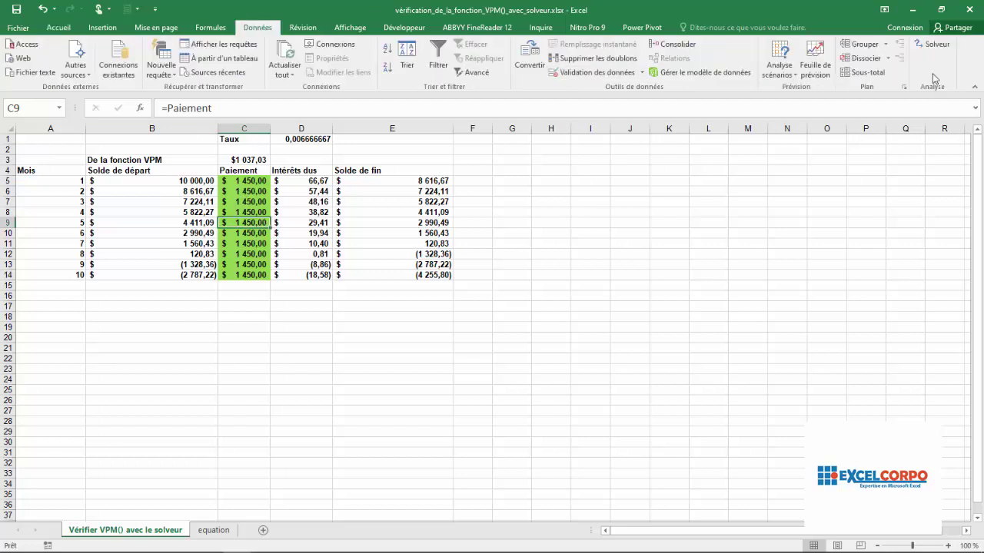
pyautogui.click(931, 45)
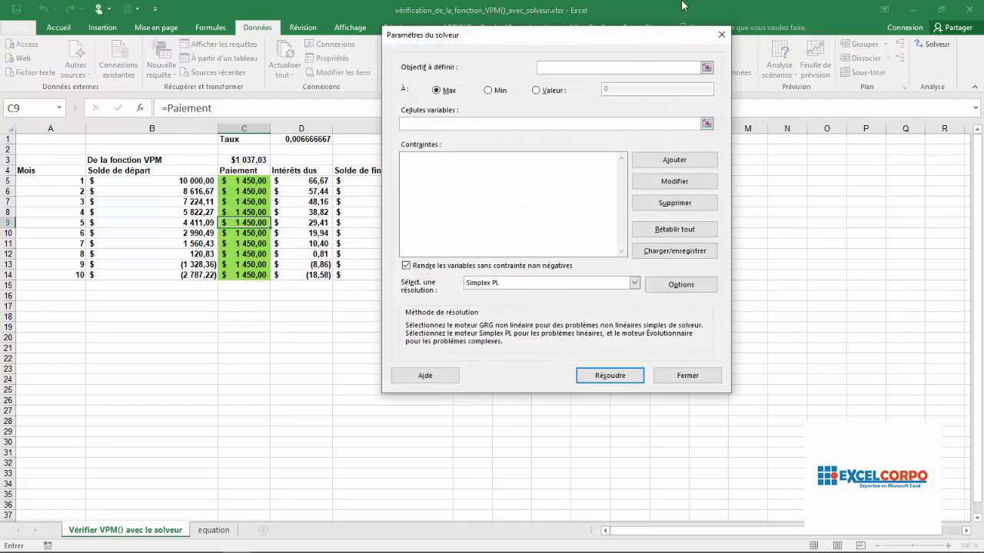
pyautogui.moveTo(528, 43); pyautogui.dragTo(555, 32)
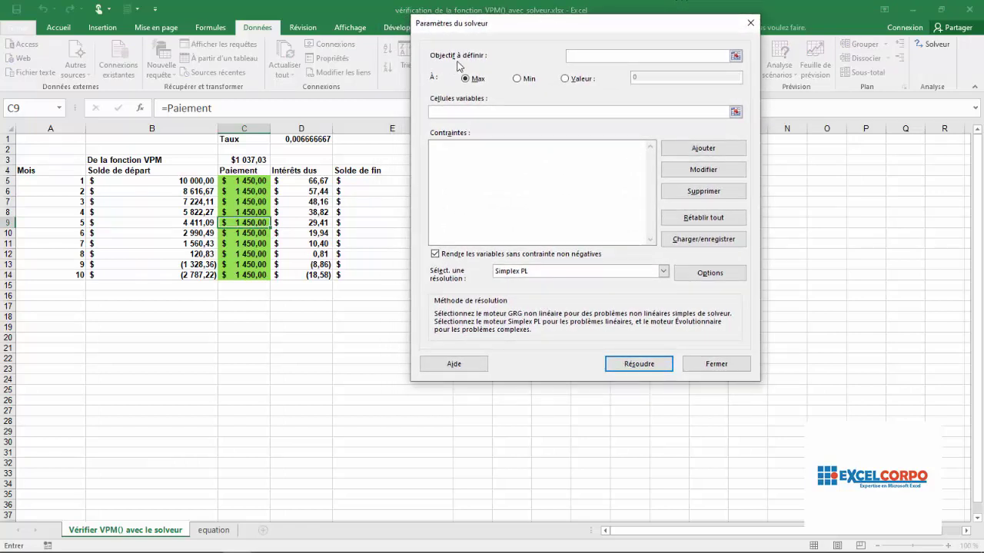
pyautogui.click(735, 56)
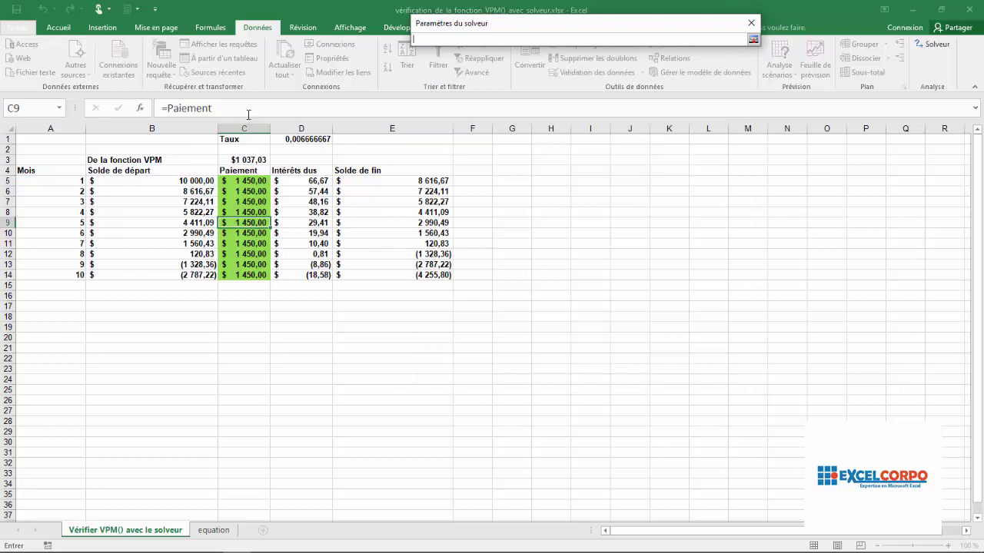
pyautogui.click(247, 161)
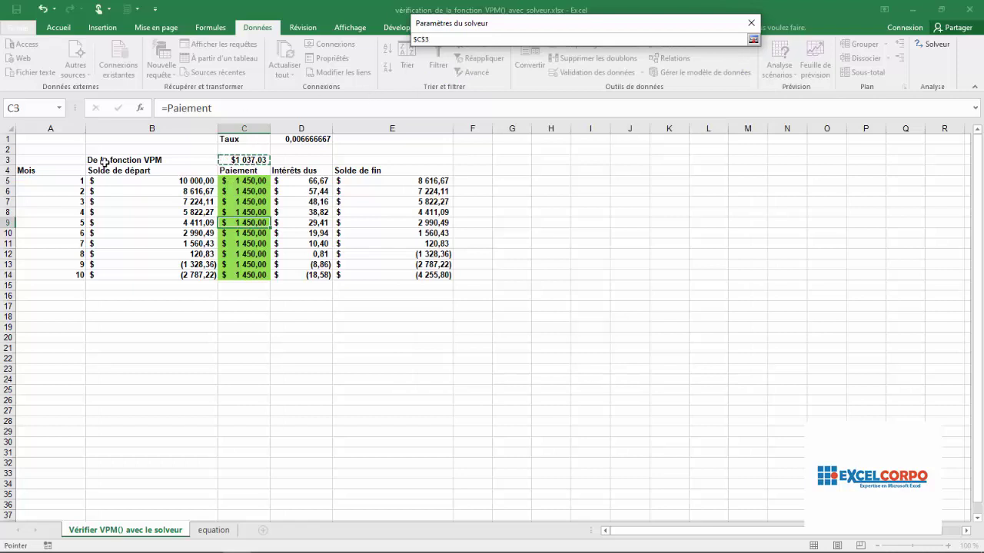
pyautogui.press('Return')
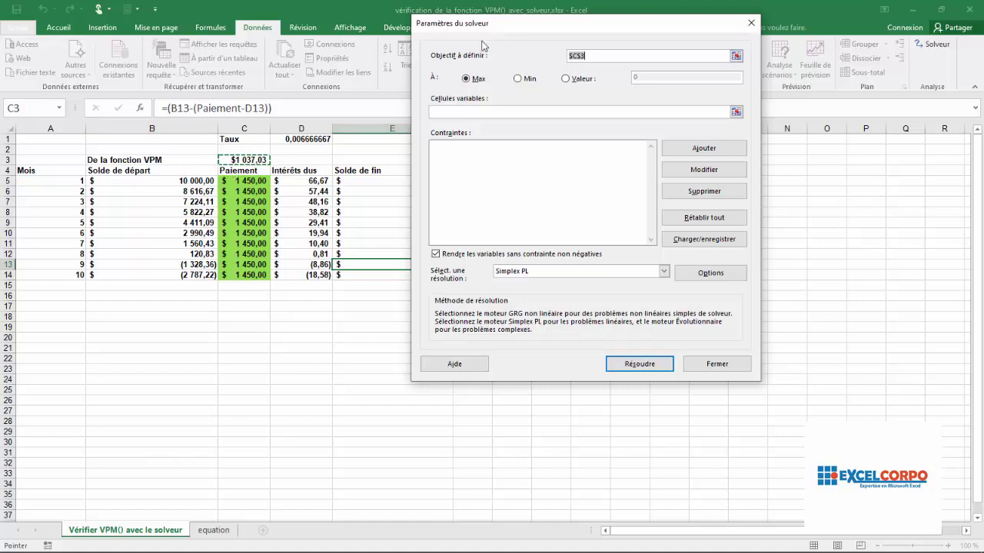
pyautogui.click(518, 80)
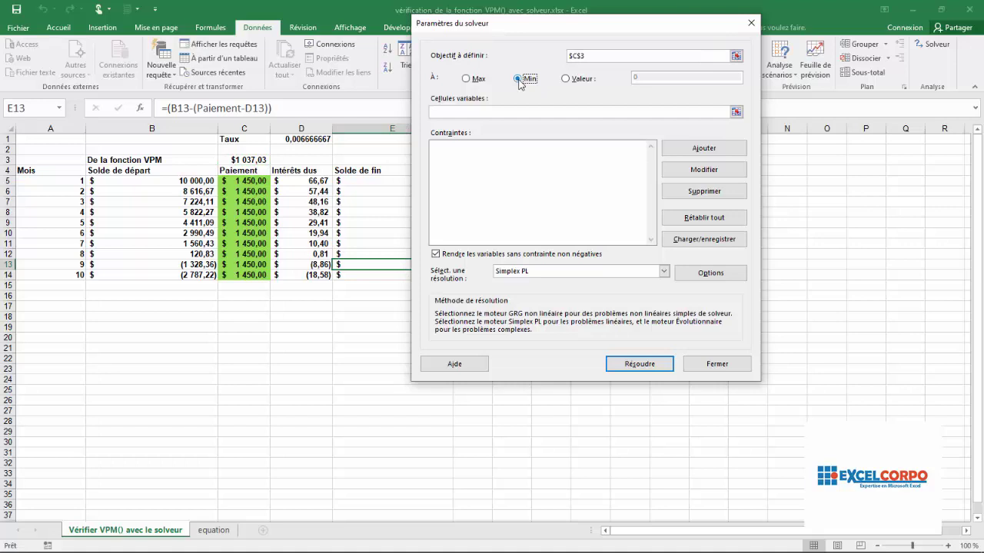
# - Set the month 1 payment cell C5 as Solver's variable cell
pyautogui.click(736, 111)
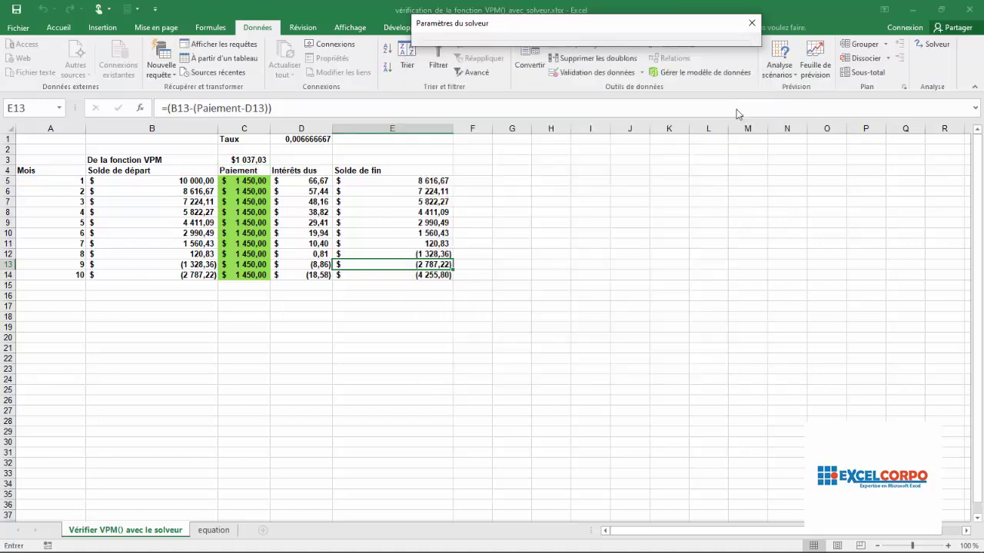
pyautogui.click(245, 181)
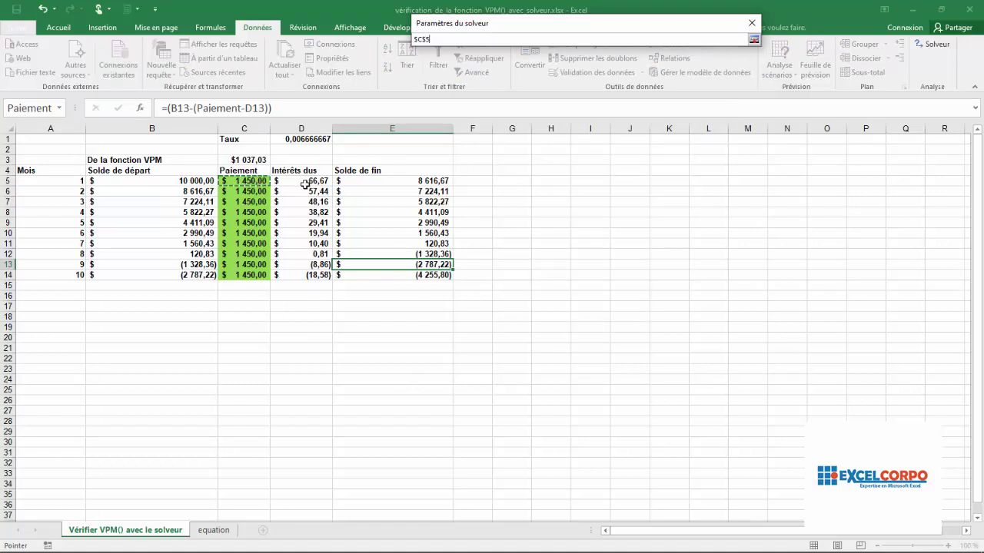
pyautogui.click(753, 39)
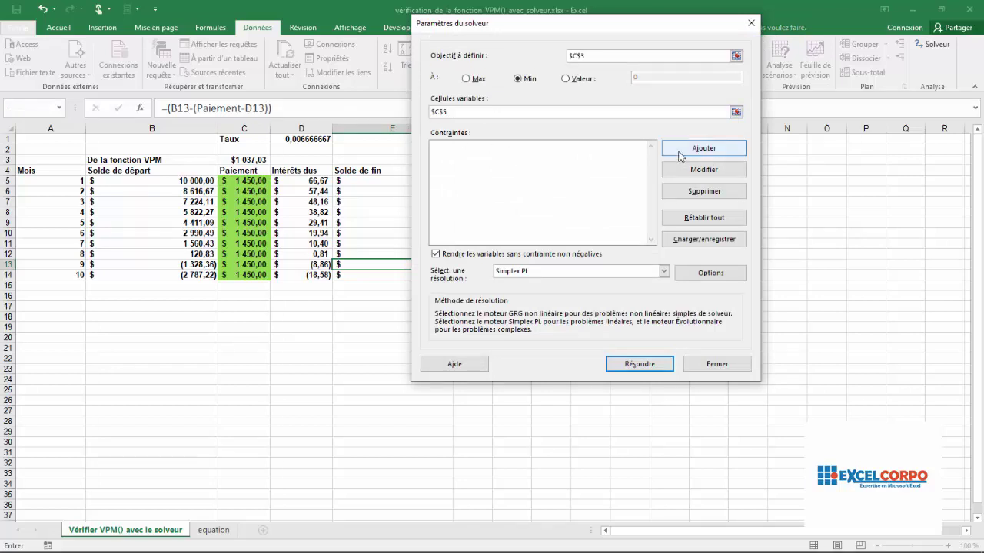
pyautogui.click(511, 159)
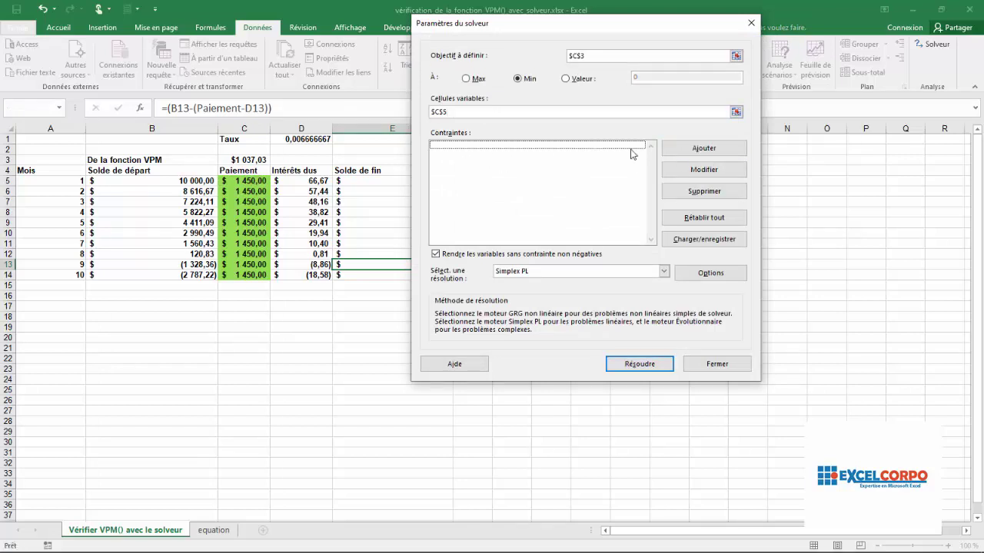
# - Add a Solver constraint requiring the month 10 ending balance in E14 to equal 0
pyautogui.click(697, 149)
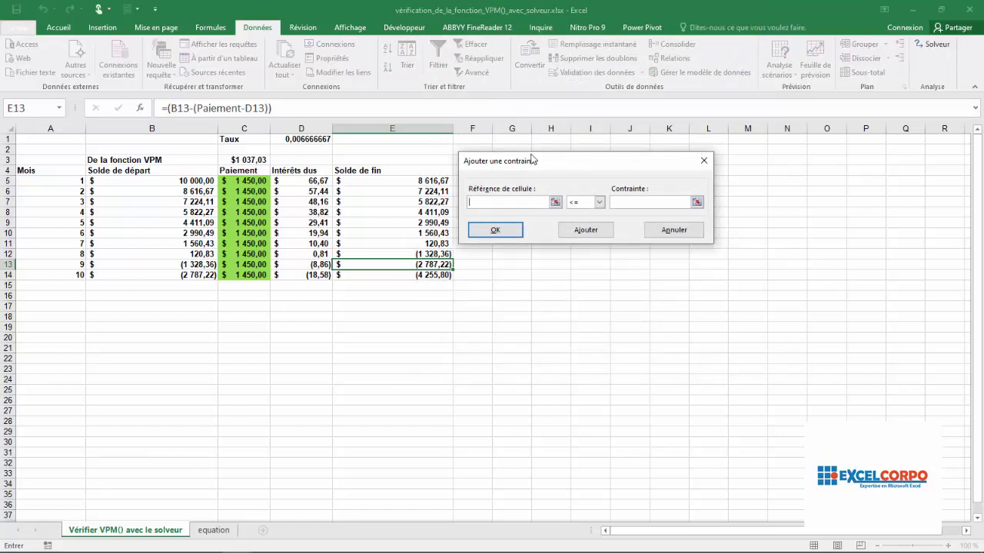
pyautogui.click(390, 281)
pyautogui.click(379, 272)
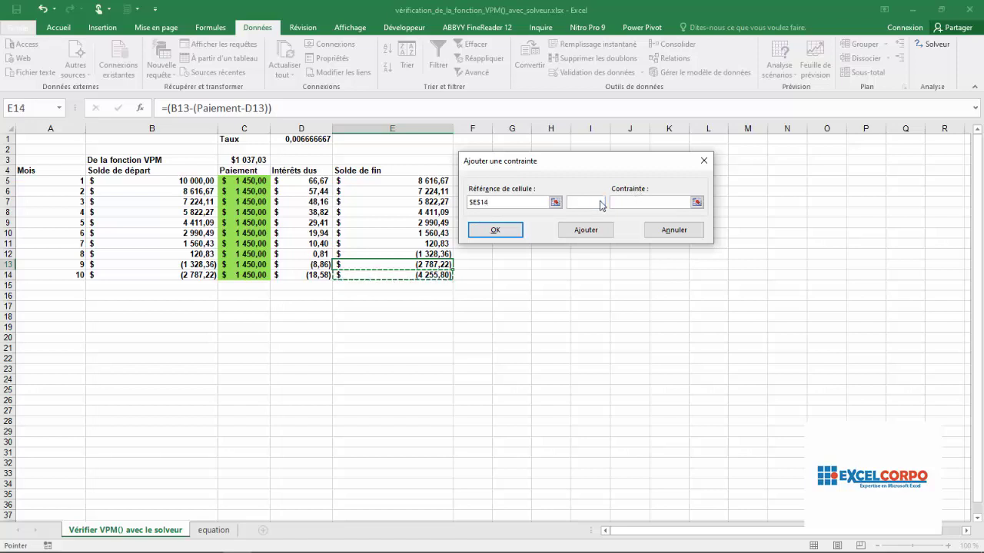
pyautogui.click(598, 203)
pyautogui.click(585, 221)
pyautogui.click(622, 202)
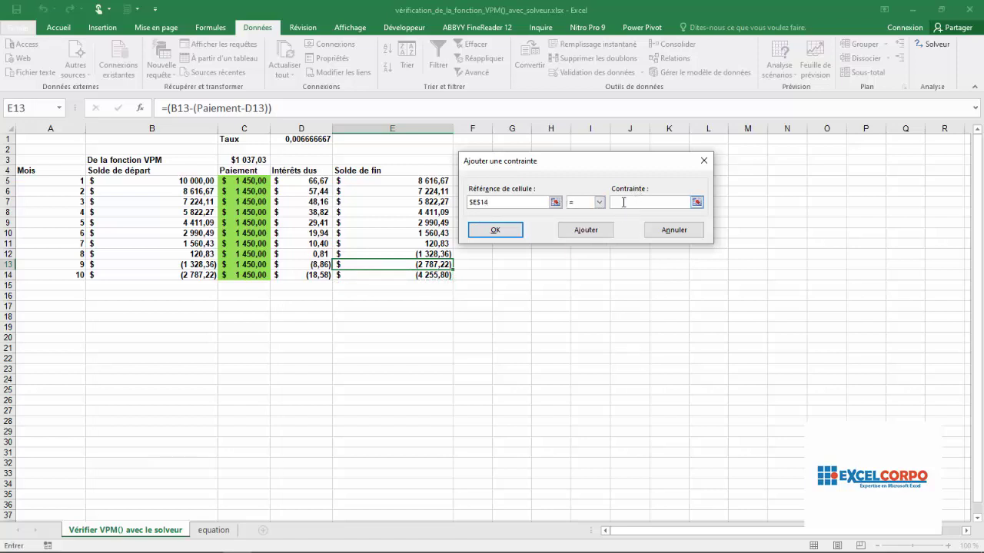
pyautogui.write('0')
pyautogui.click(496, 231)
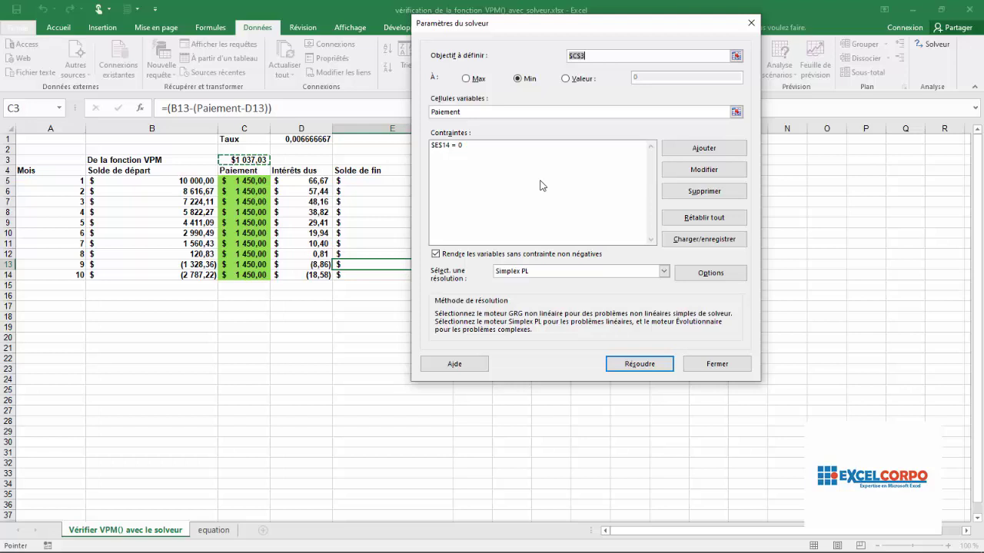
# - Run Solver with the Simplex PL method and keep its solution for the payment cells
pyautogui.click(454, 151)
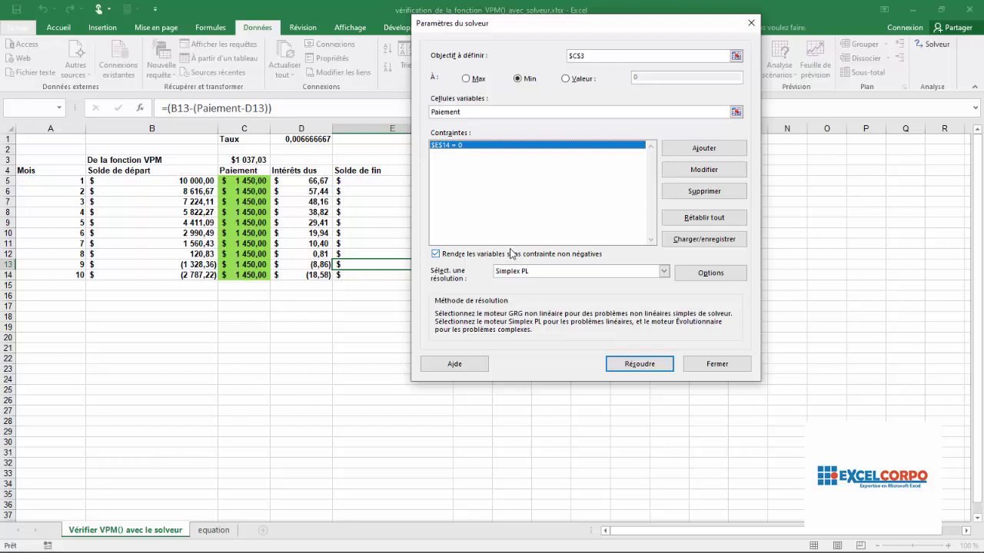
pyautogui.click(634, 364)
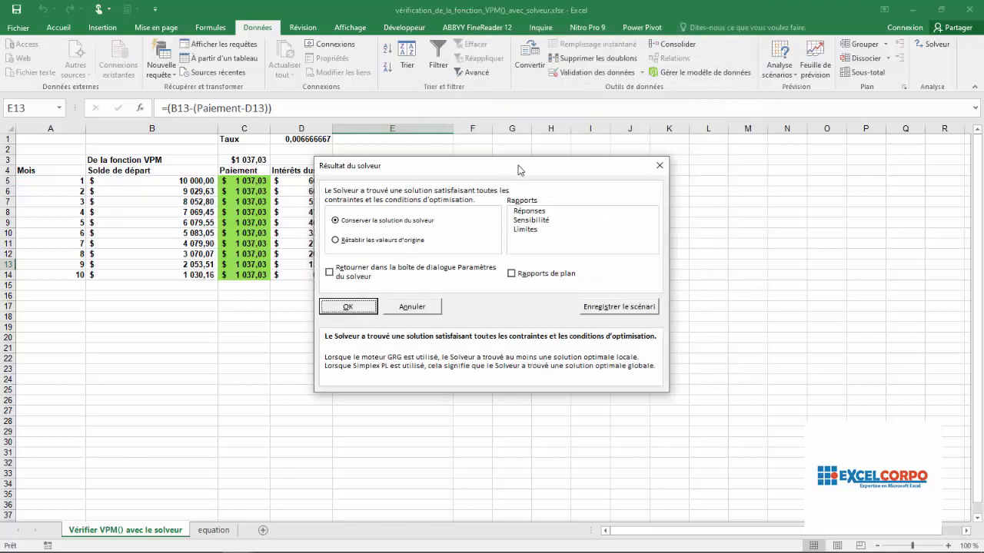
pyautogui.moveTo(506, 169); pyautogui.dragTo(743, 208)
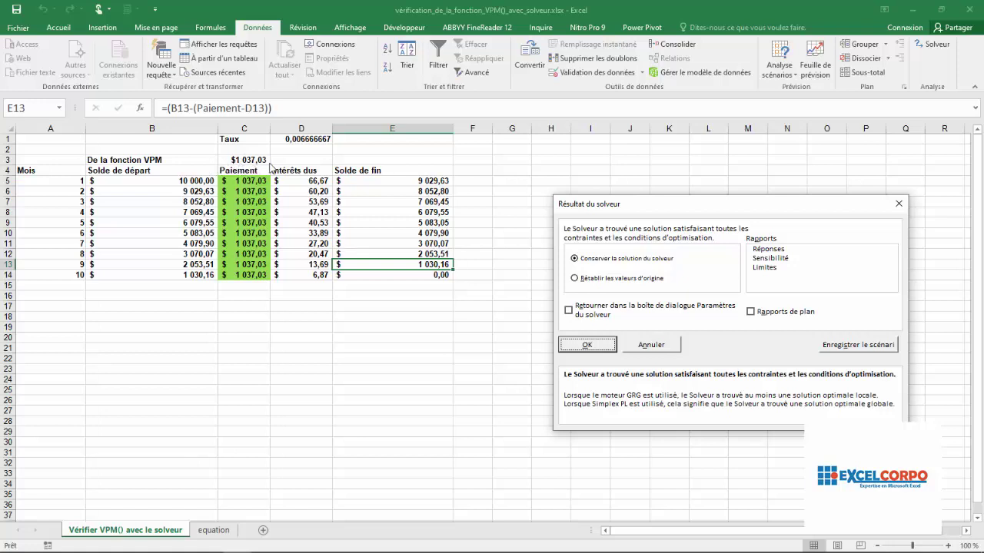
pyautogui.click(586, 345)
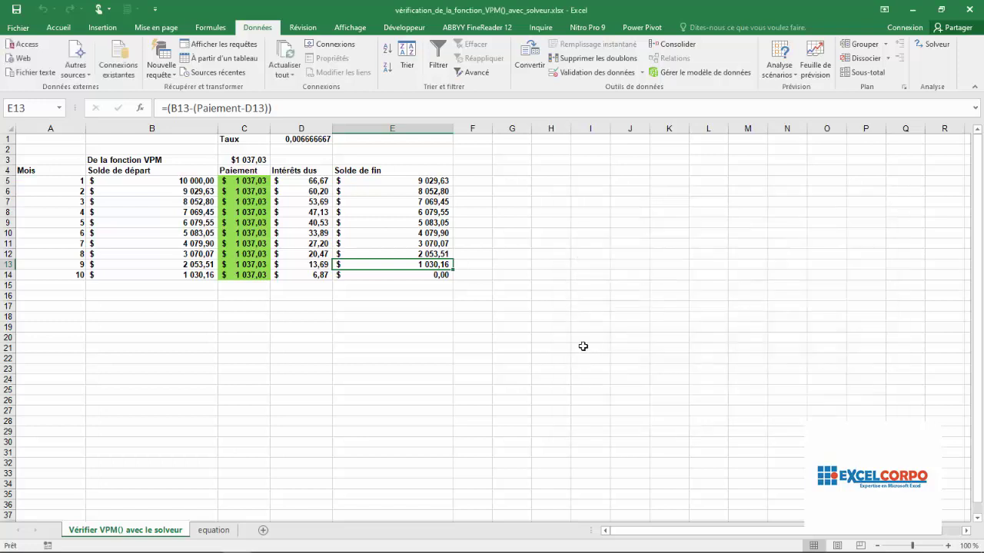
# - Turn off automatic scaling in Solver's options for all methods and close the Solver parameters
pyautogui.click(483, 287)
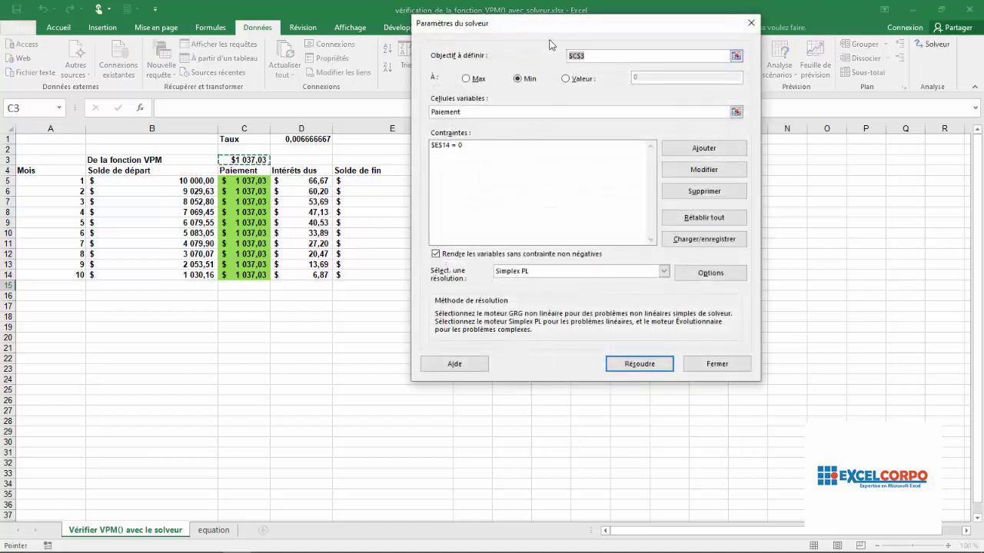
pyautogui.click(707, 275)
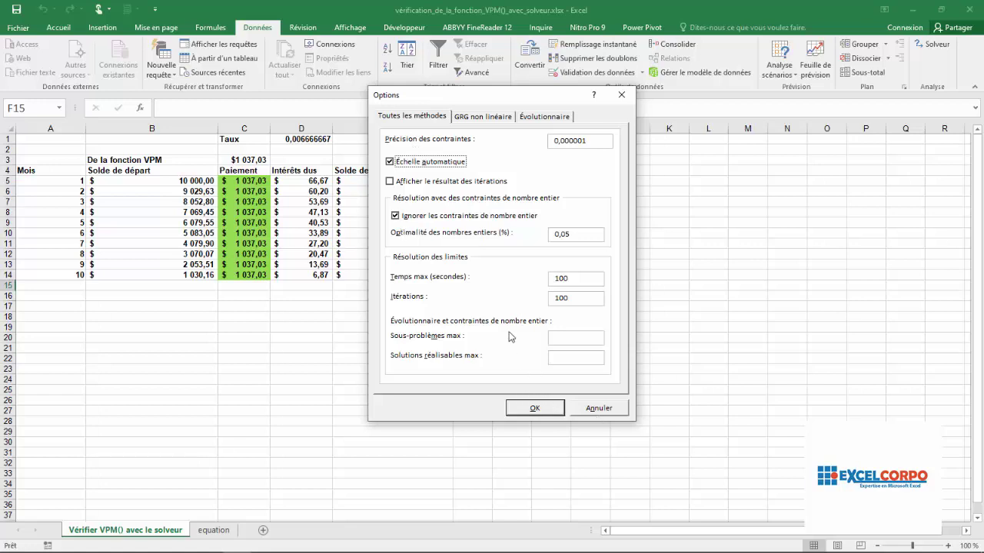
pyautogui.press('space')
pyautogui.click(537, 409)
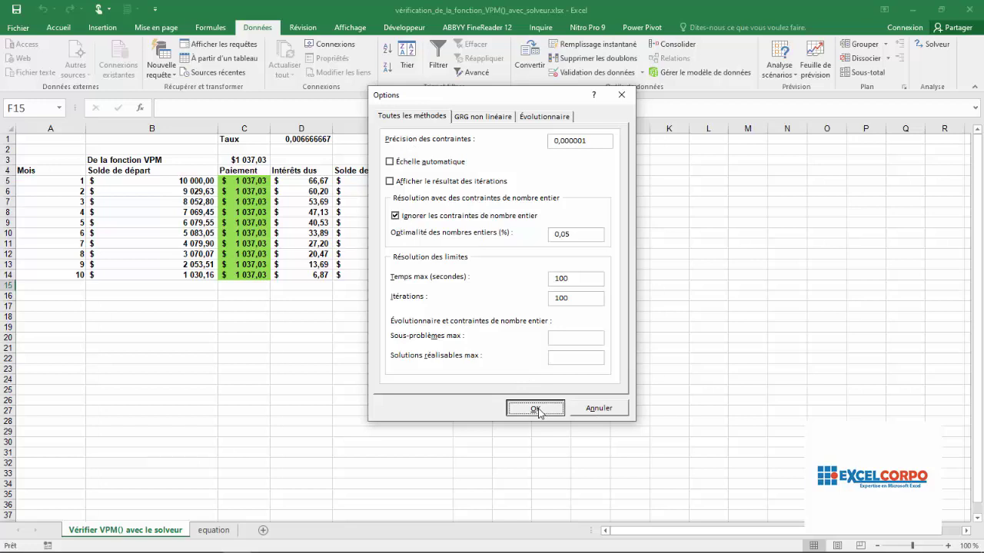
pyautogui.click(723, 364)
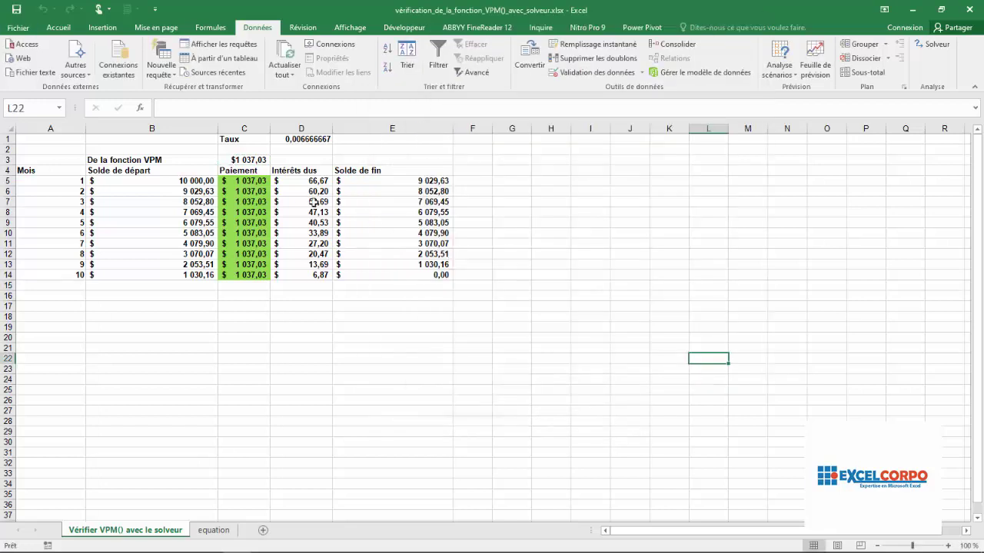
# - Check the VPM formula in C3 and compare its payment with Solver's payments in the Paiement column
pyautogui.click(237, 157)
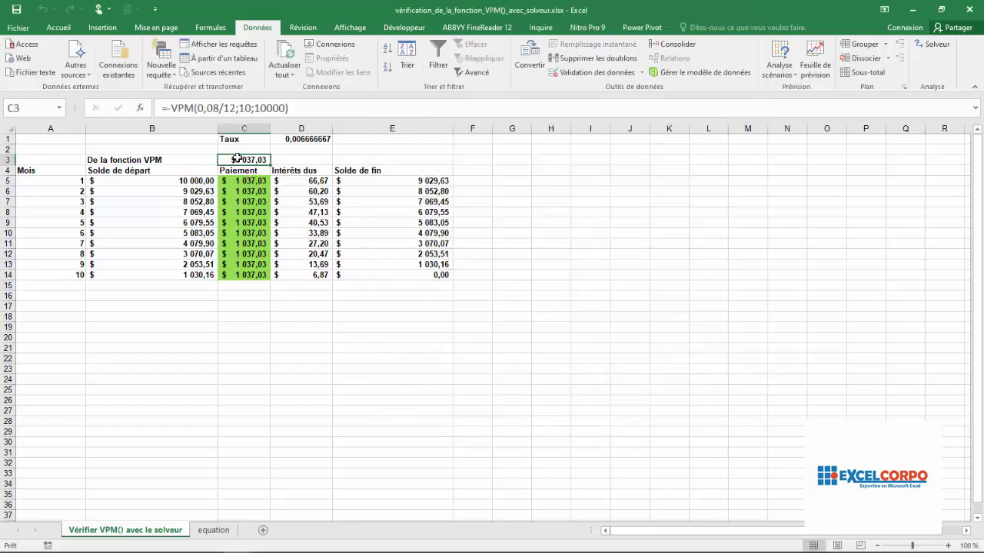
pyautogui.click(289, 108)
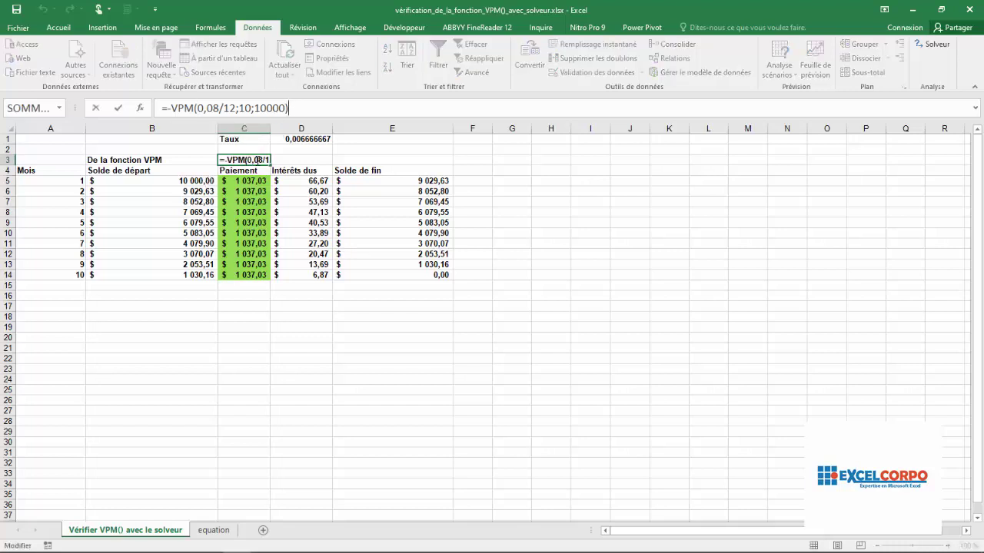
pyautogui.press('Return')
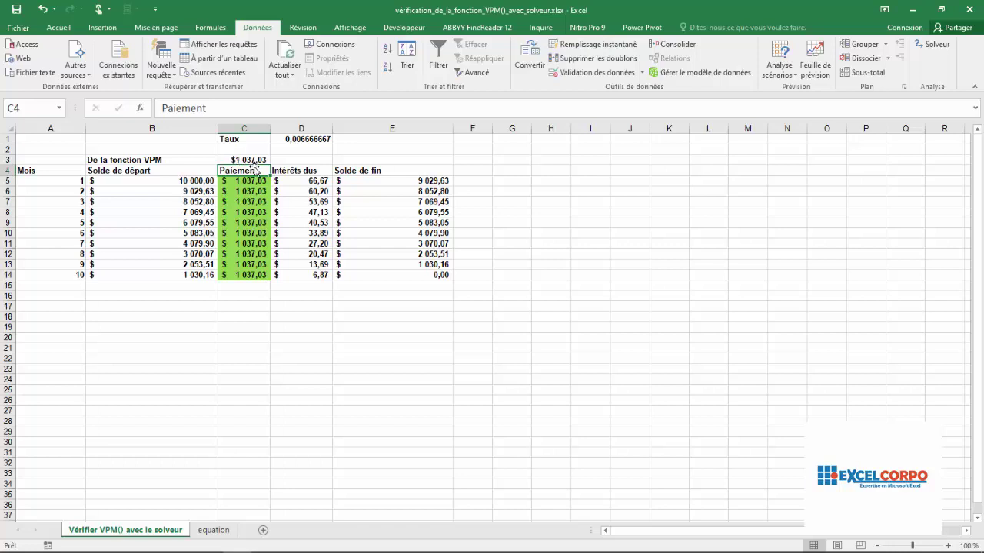
pyautogui.click(242, 157)
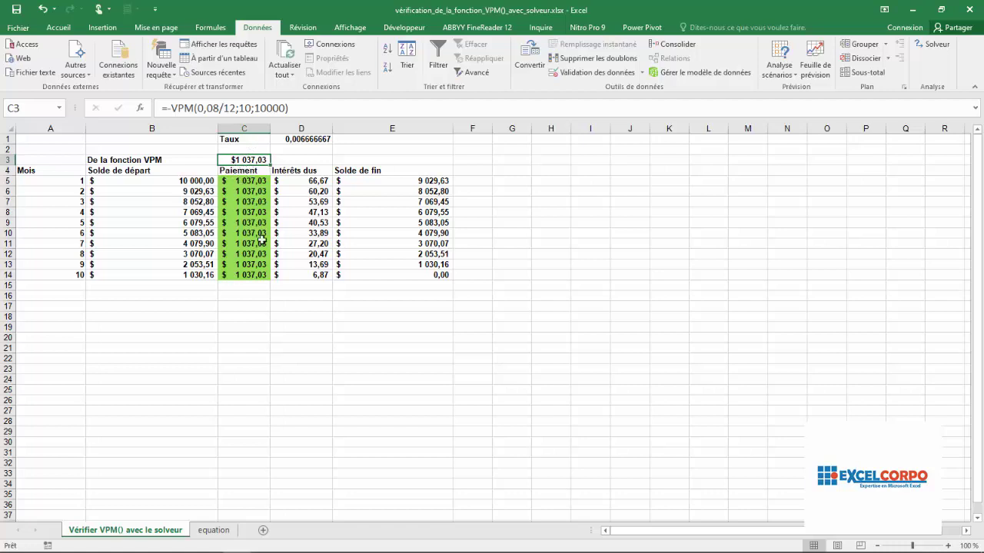
pyautogui.click(334, 325)
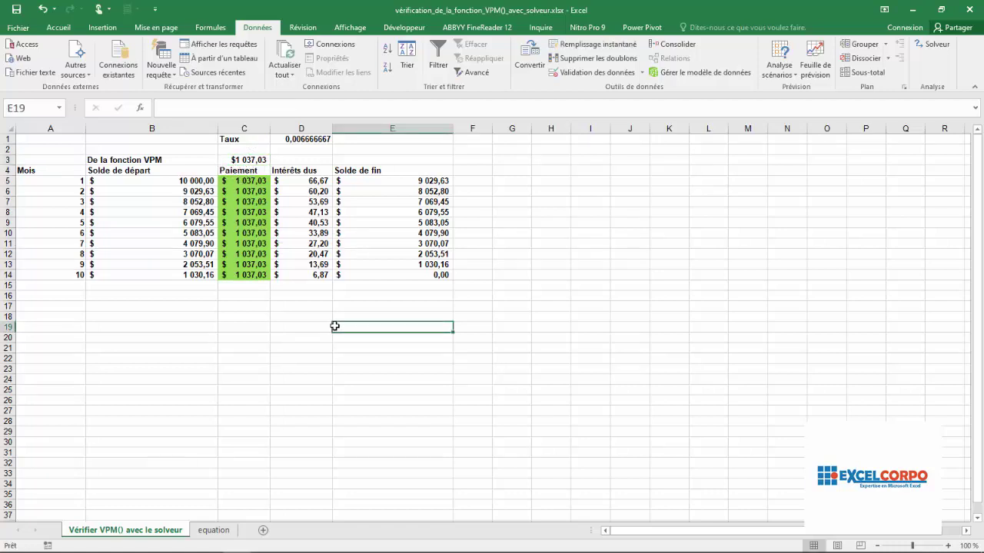